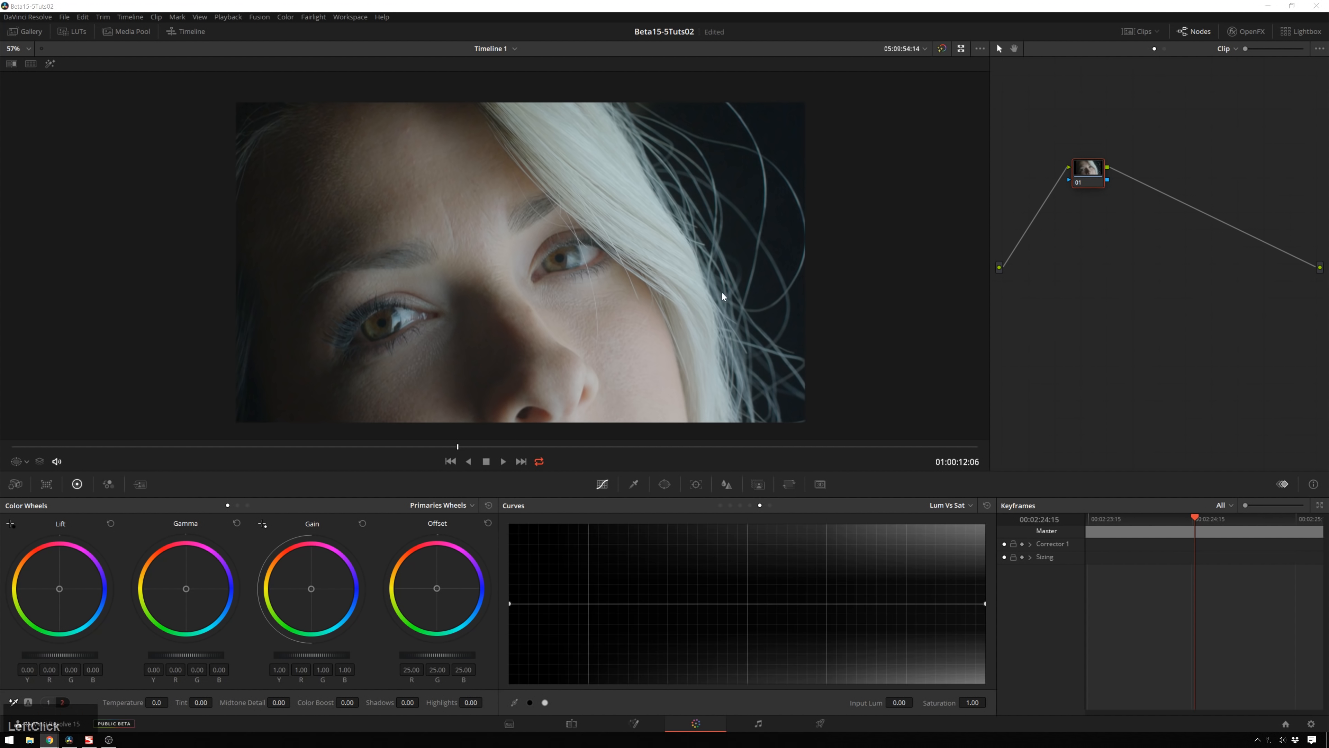
{"action": "left_click", "coordinate": [806, 212]}
{"action": "left_click_drag", "start_coordinate": [1, 212], "coordinate": [1041, 202]}
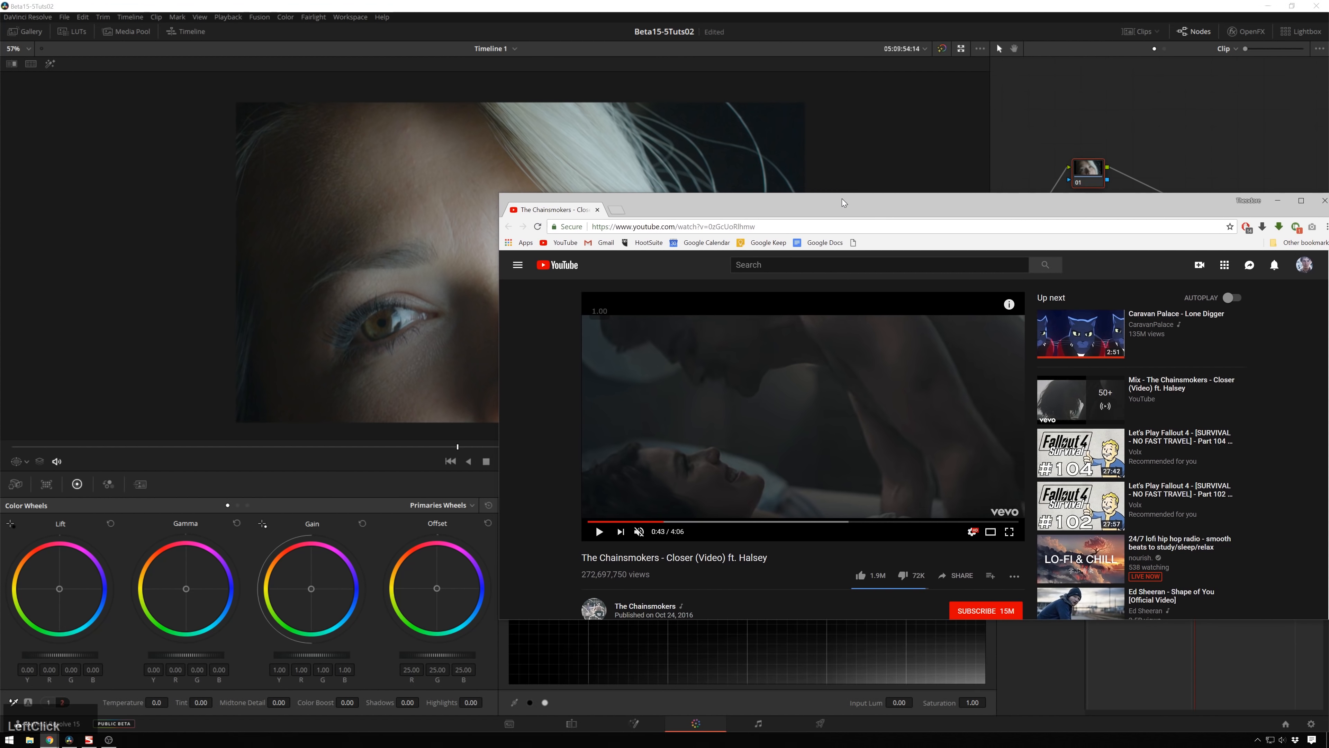
{"action": "left_click_drag", "start_coordinate": [842, 198], "coordinate": [1015, 130]}
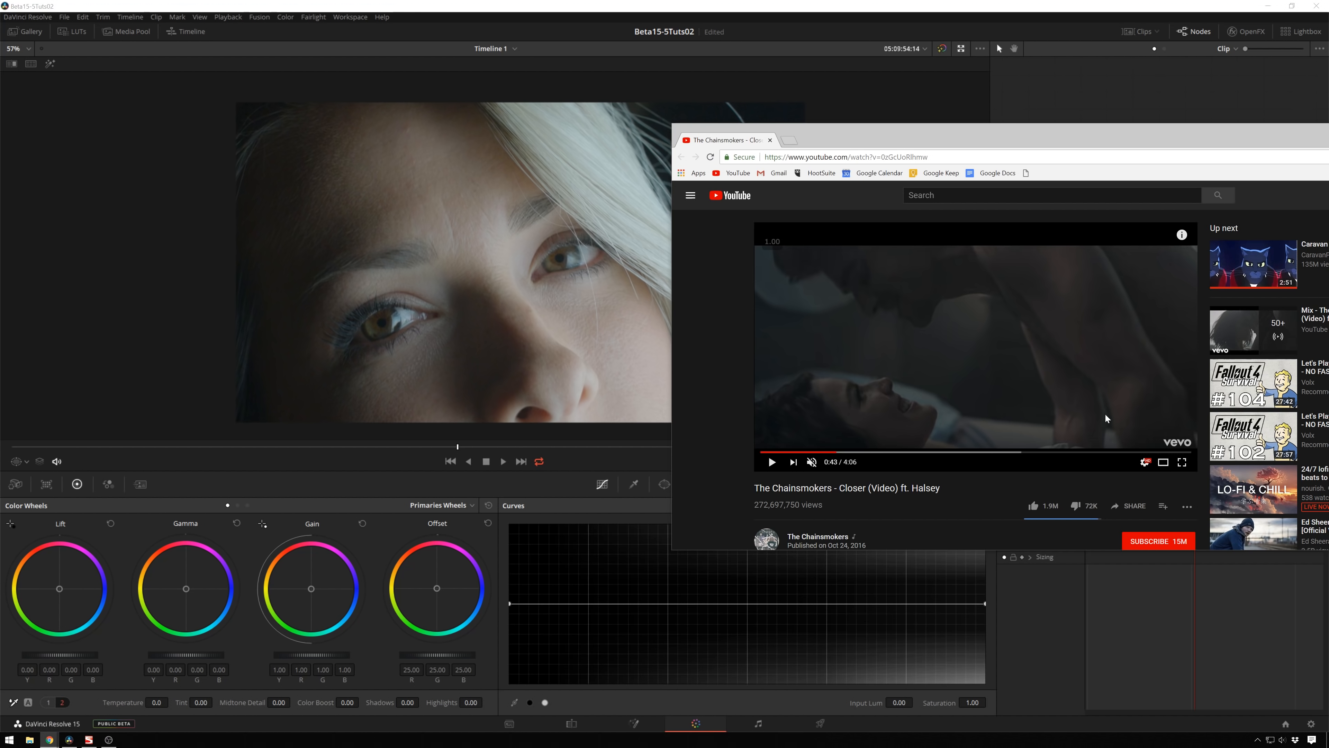
{"action": "left_click_drag", "start_coordinate": [1115, 145], "coordinate": [1, 145]}
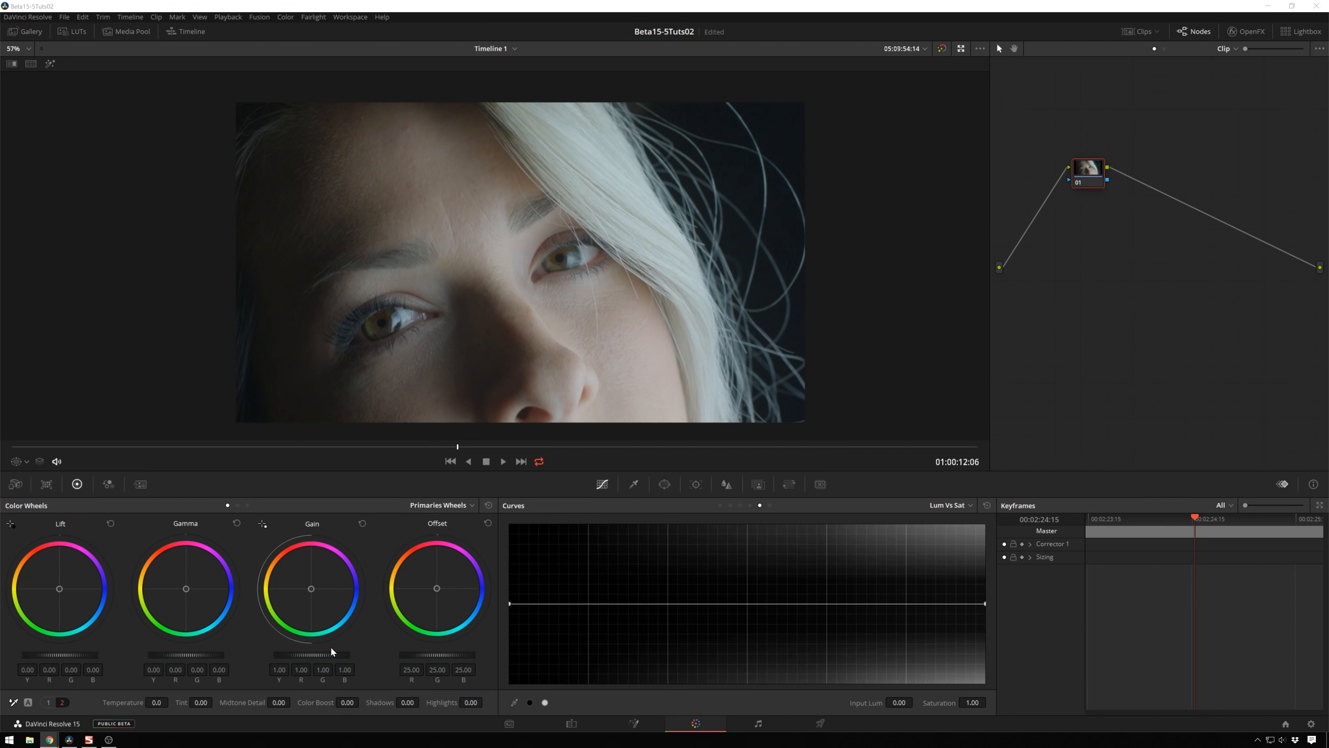
Step: Lower the master Gain to 0.96 and bring the Scopes window into view beside the viewer
{"action": "scroll", "coordinate": [333, 655], "scroll_direction": "down", "scroll_amount": 2}
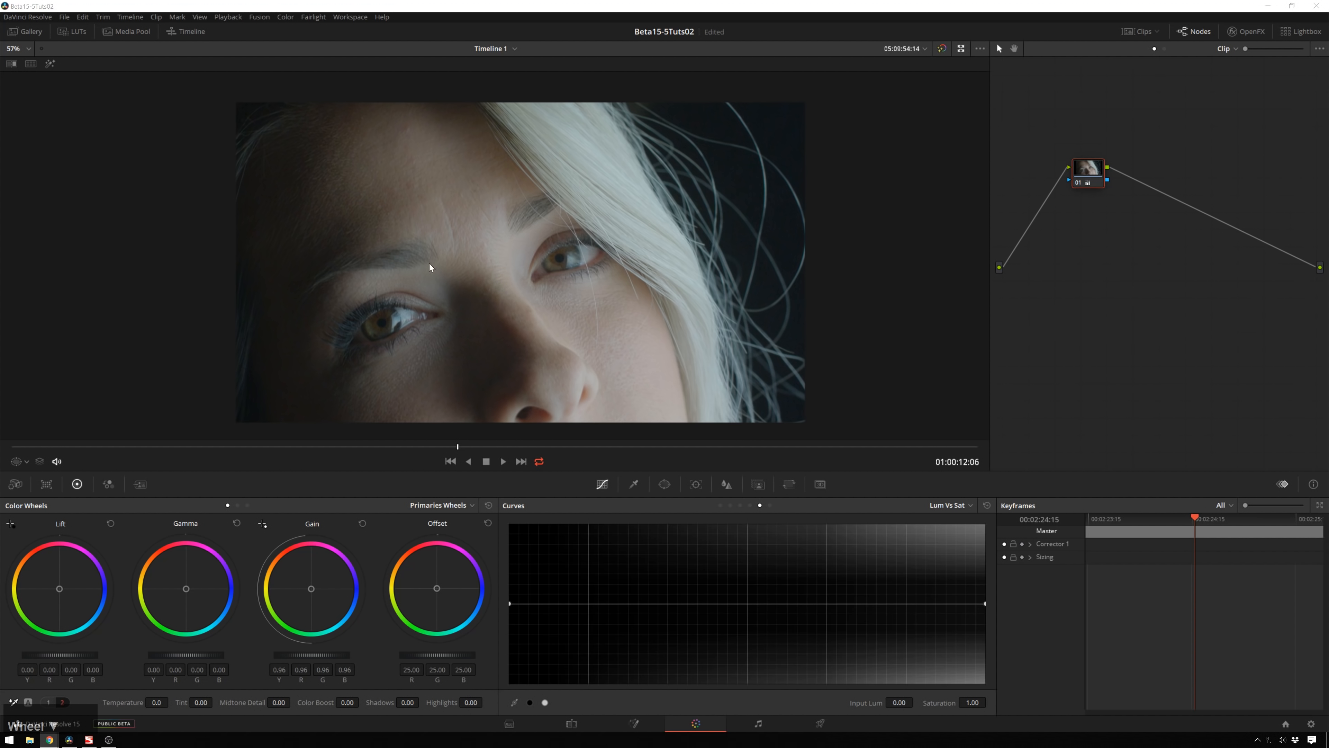
{"action": "left_click_drag", "start_coordinate": [0, 92], "coordinate": [1204, 428]}
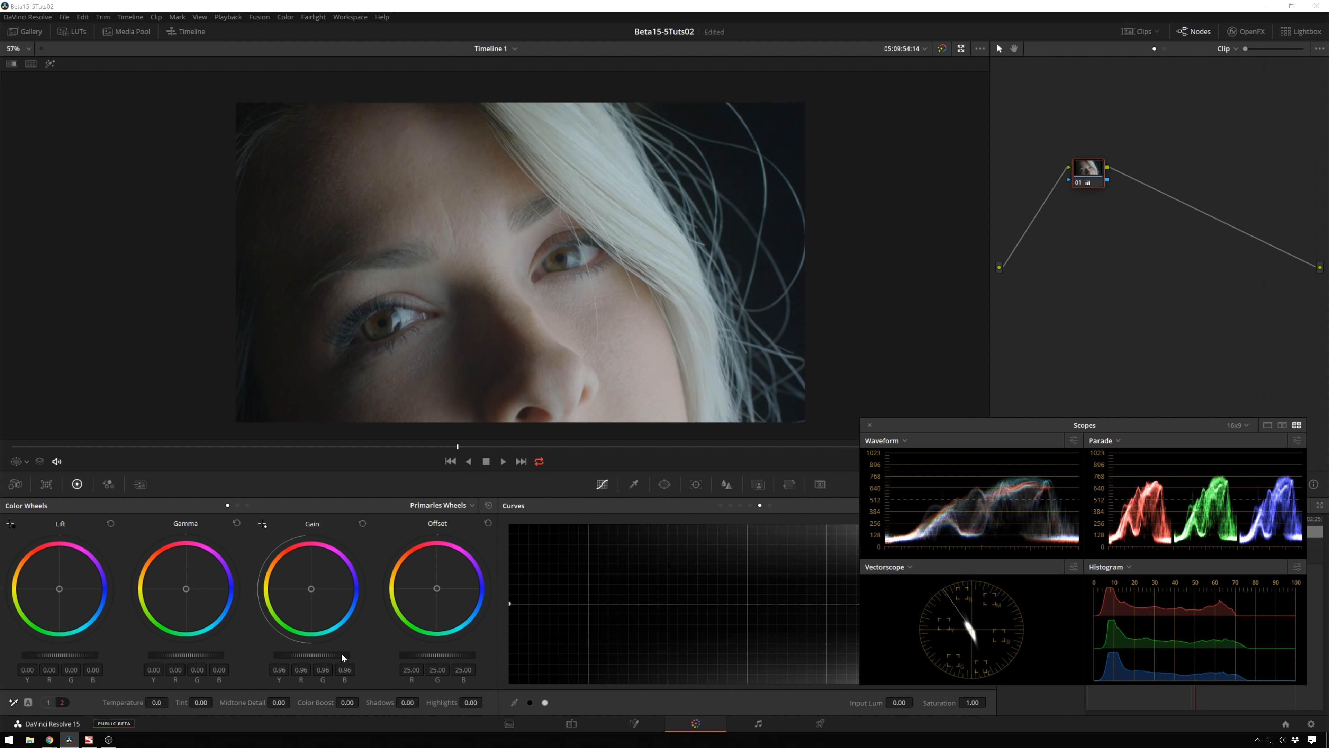
Step: Switch to the custom curve and shape it by pulling the midtones down and adding a shadow point
{"action": "left_click", "coordinate": [726, 507]}
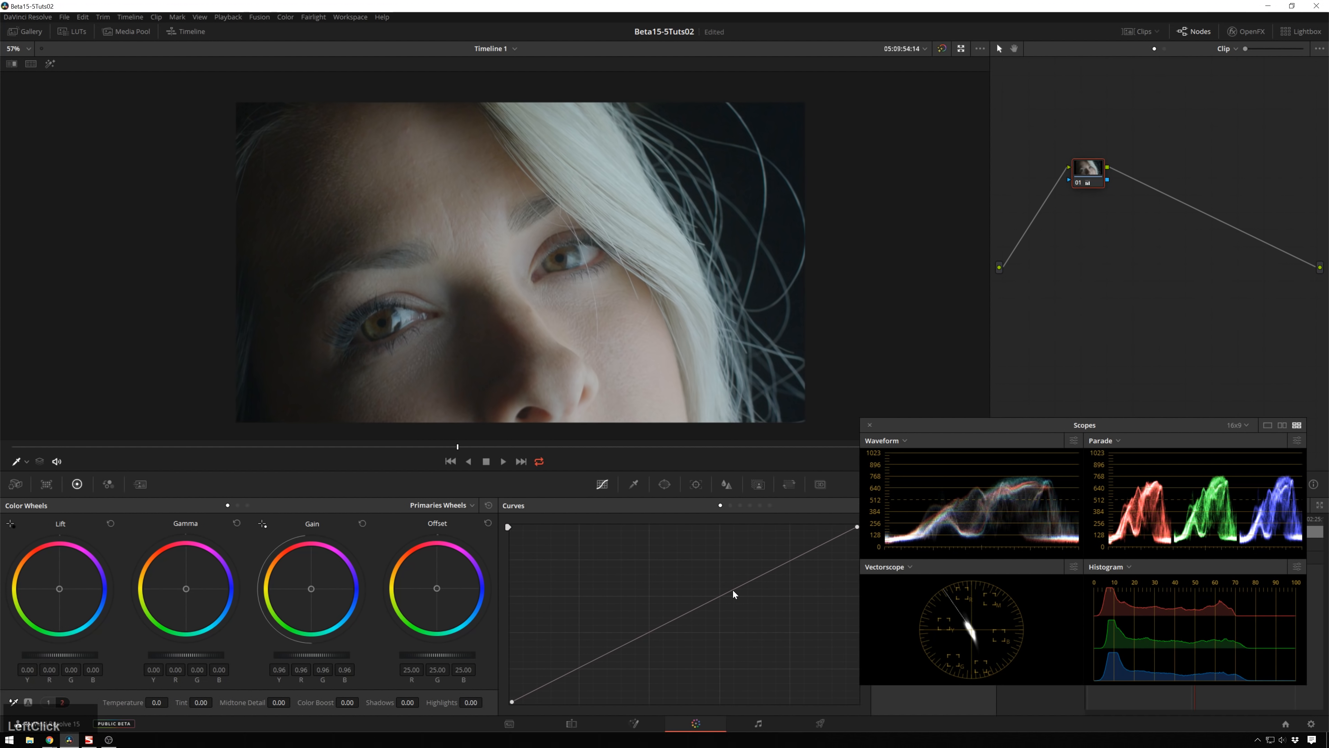
{"action": "left_click", "coordinate": [734, 593]}
{"action": "left_click_drag", "start_coordinate": [735, 593], "coordinate": [741, 614]}
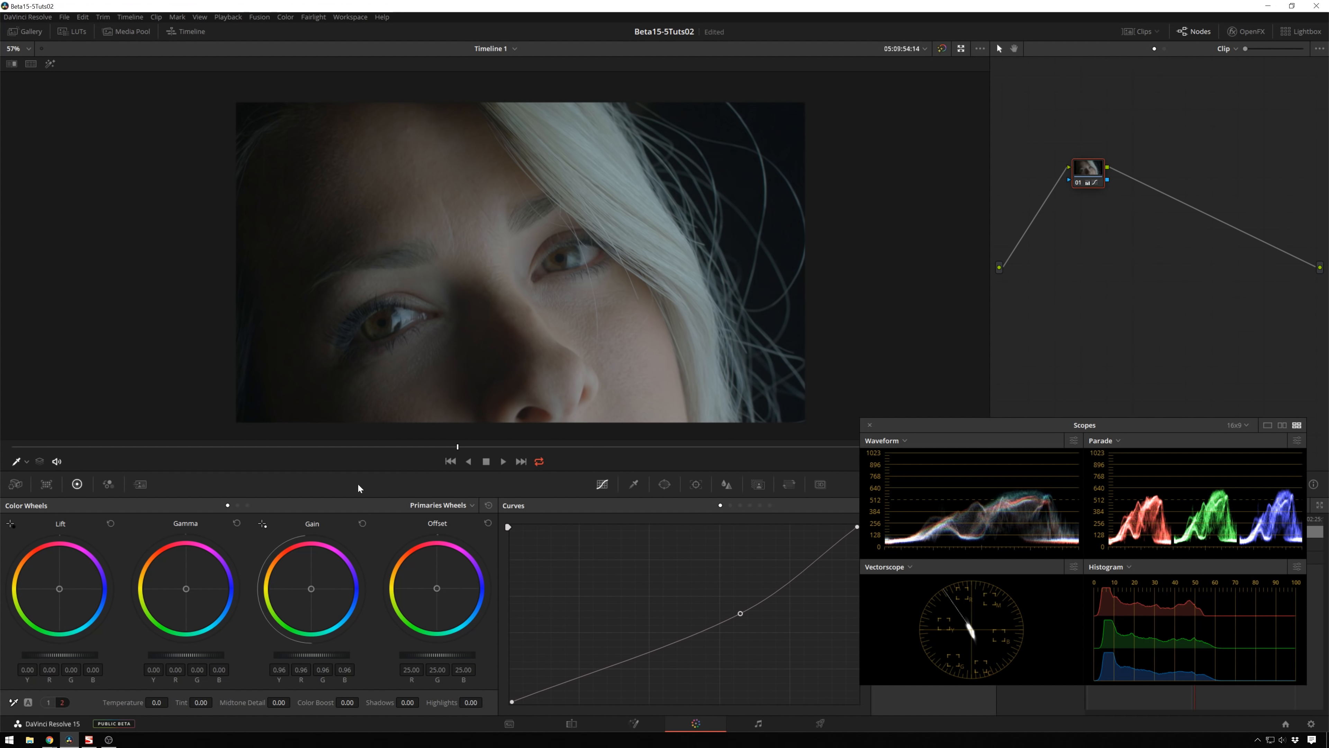
{"action": "left_click_drag", "start_coordinate": [546, 688], "coordinate": [543, 686]}
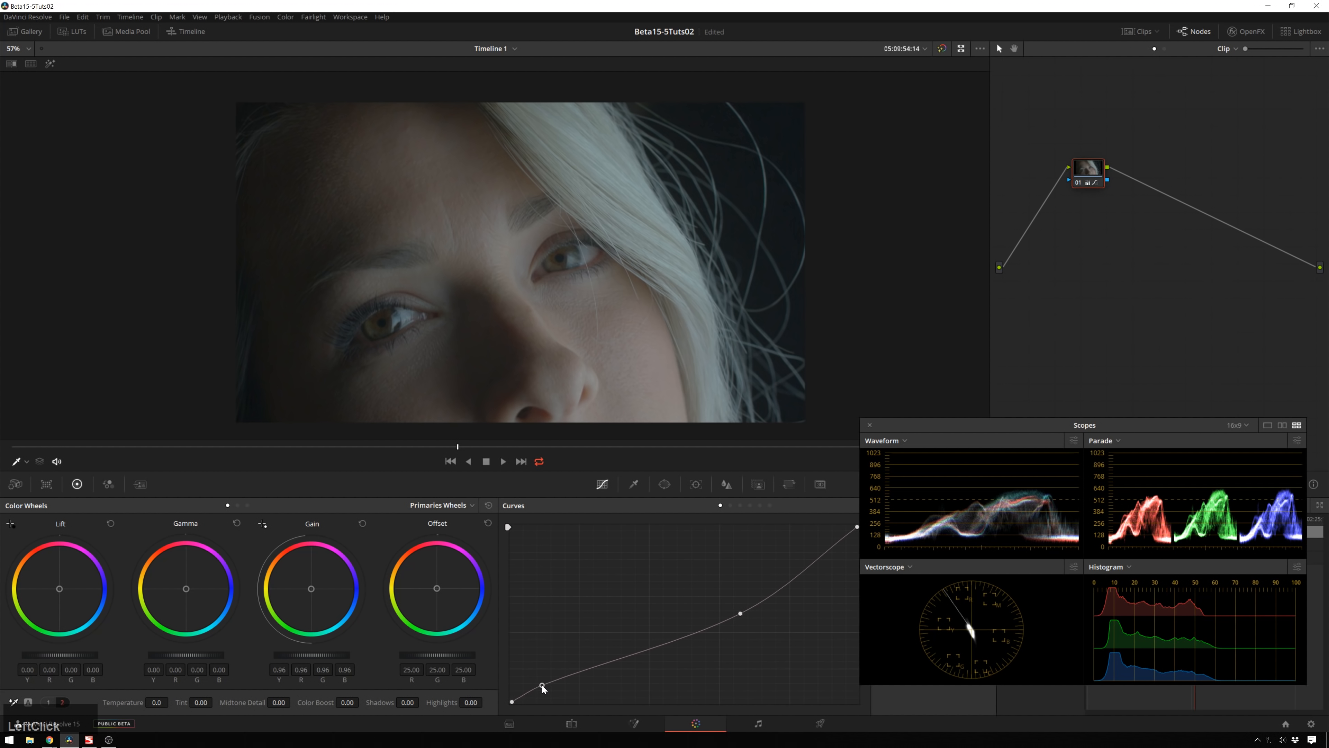
Step: Toggle the node off and on and zoom the viewer to compare the graded image
{"action": "key", "text": "alt+d"}
{"action": "key", "text": "alt+d"}
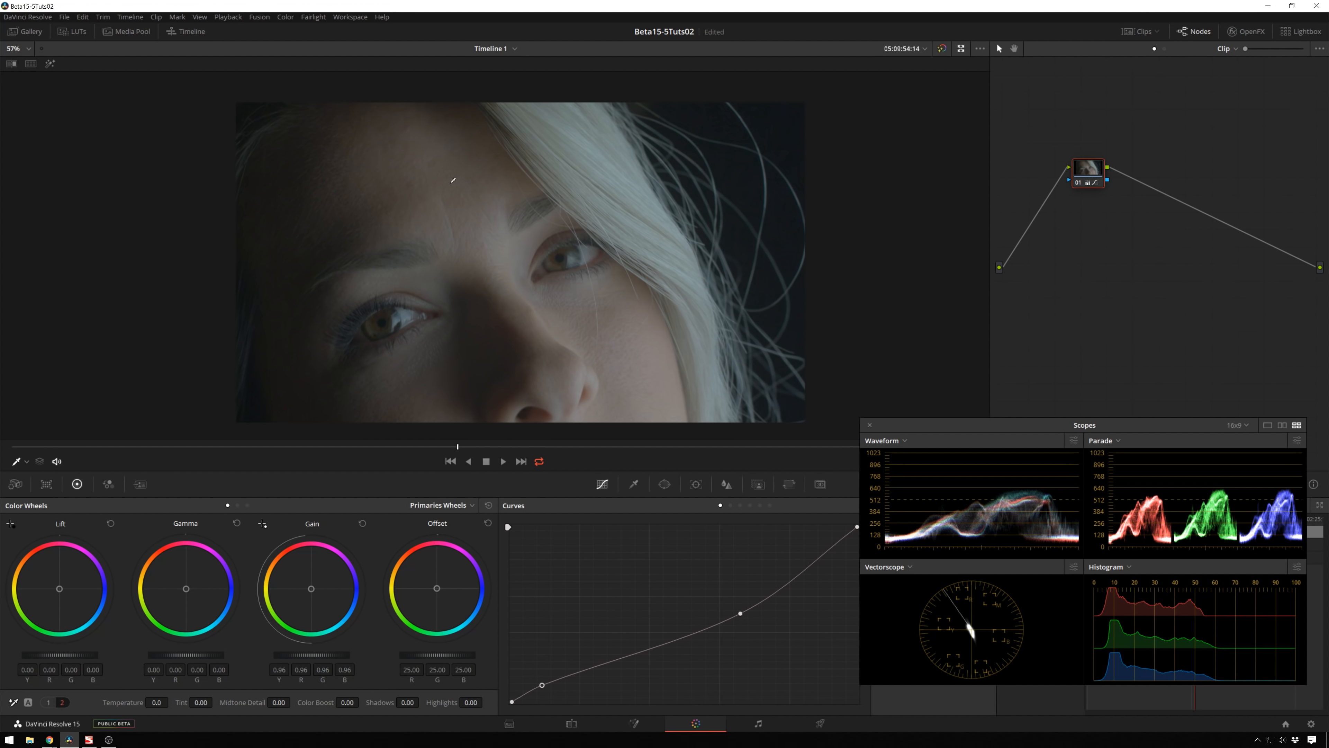
{"action": "scroll", "coordinate": [444, 243], "scroll_direction": "up", "scroll_amount": 2}
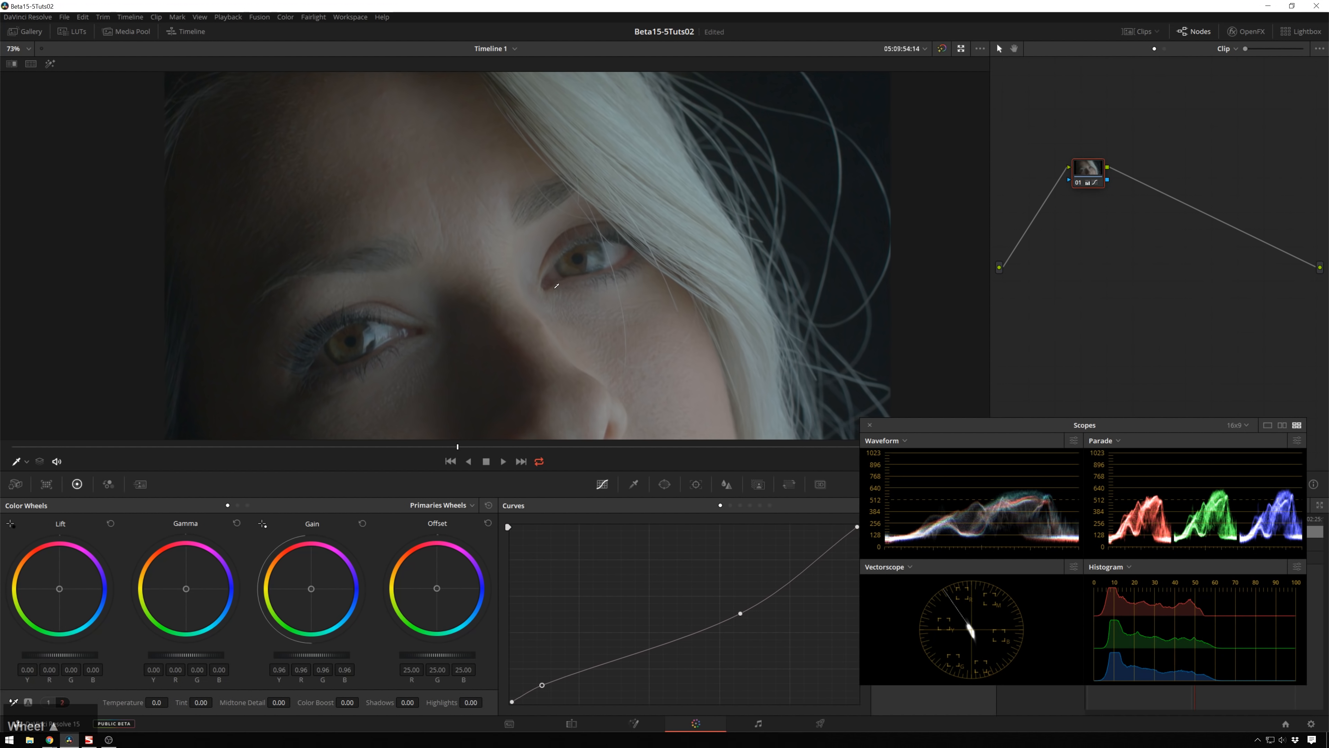
{"action": "scroll", "coordinate": [466, 239], "scroll_direction": "down", "scroll_amount": 2}
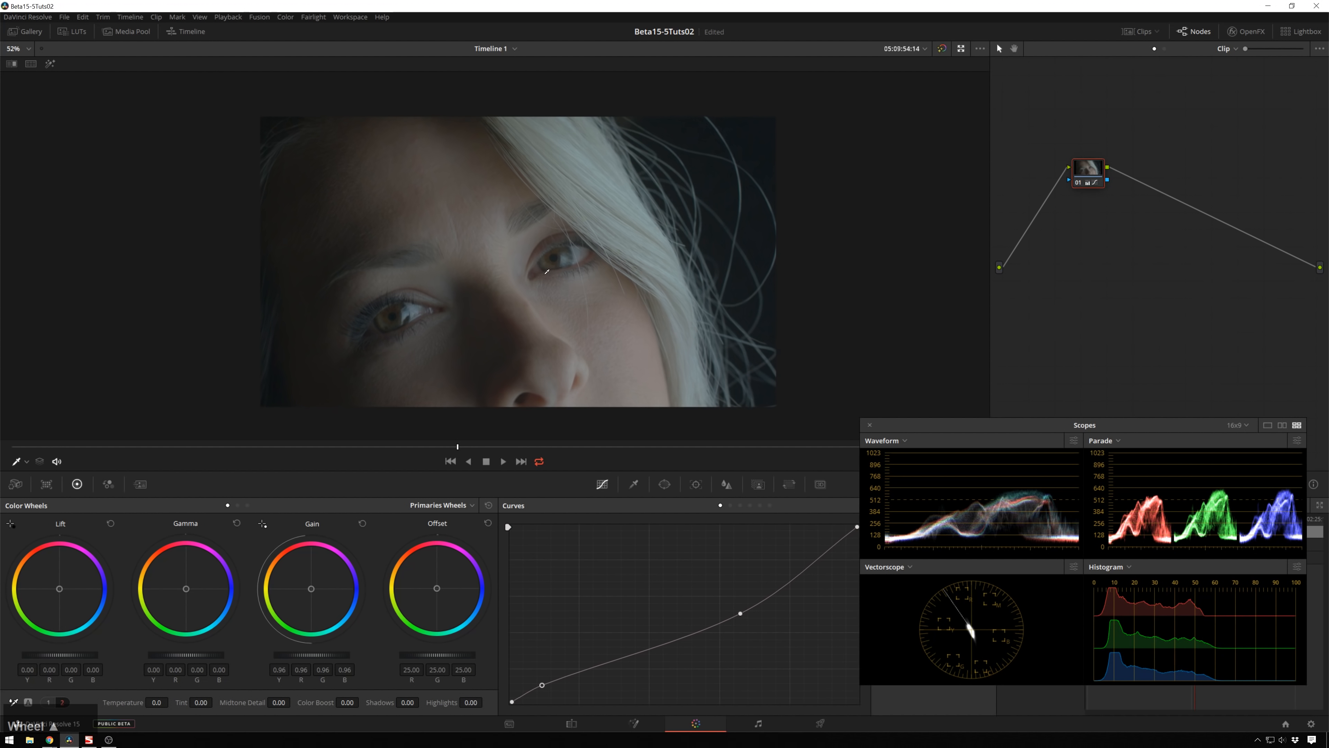
{"action": "scroll", "coordinate": [628, 325], "scroll_direction": "up", "scroll_amount": 1}
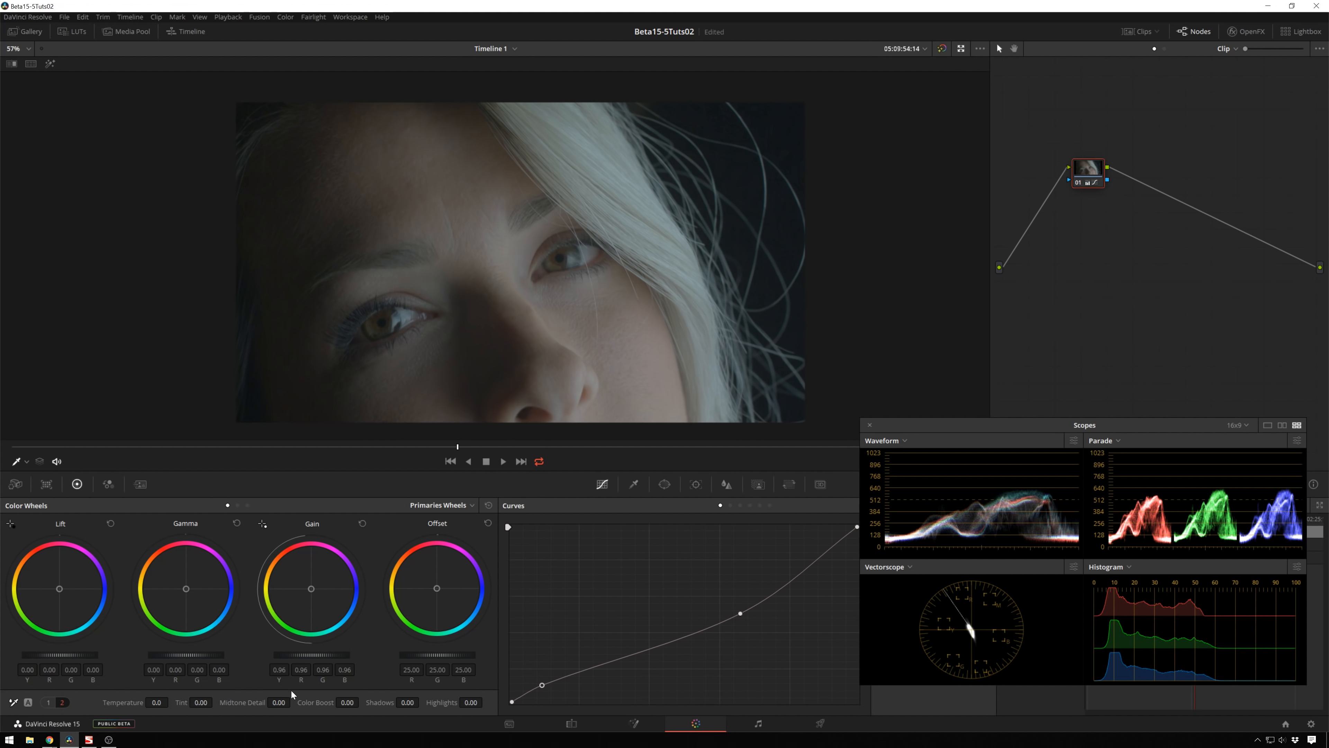
Step: Switch to the Lum vs Sat curve and pull the highlight end's saturation down to zero
{"action": "left_click", "coordinate": [760, 505]}
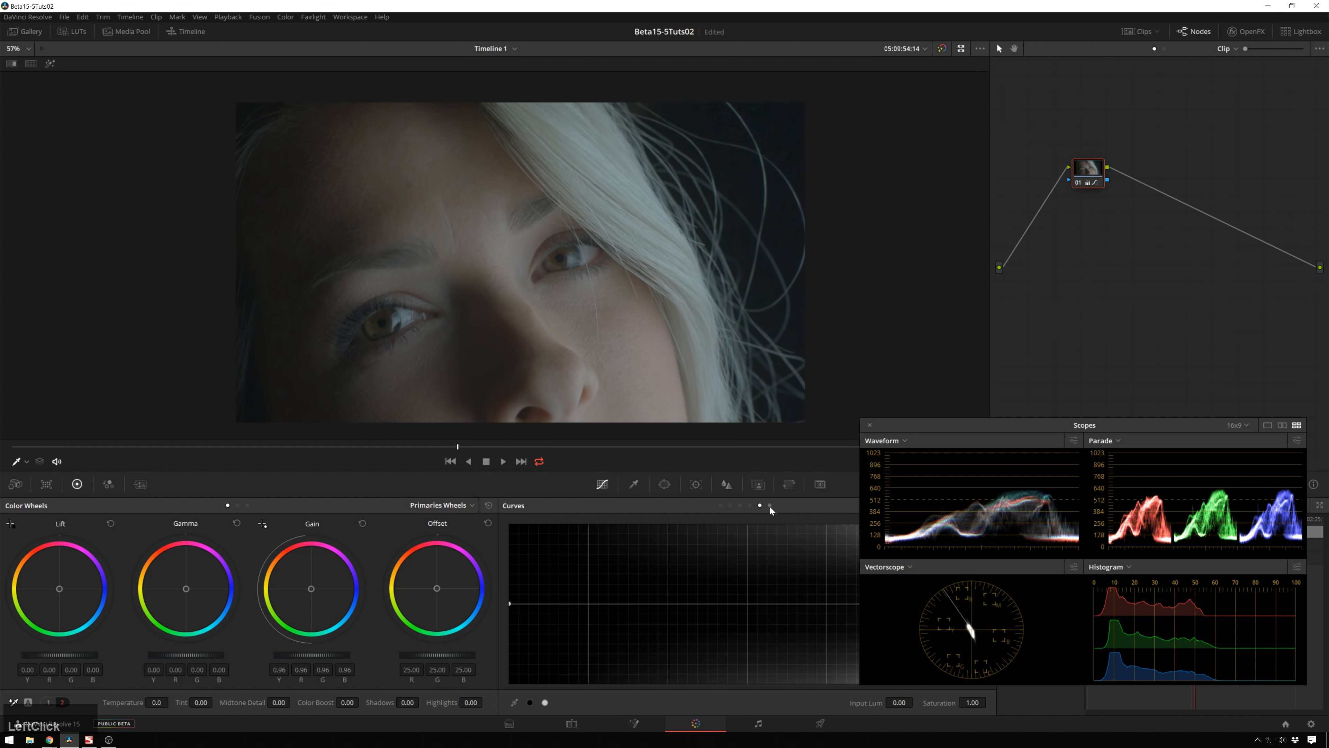
{"action": "left_click_drag", "start_coordinate": [1024, 427], "coordinate": [997, 318]}
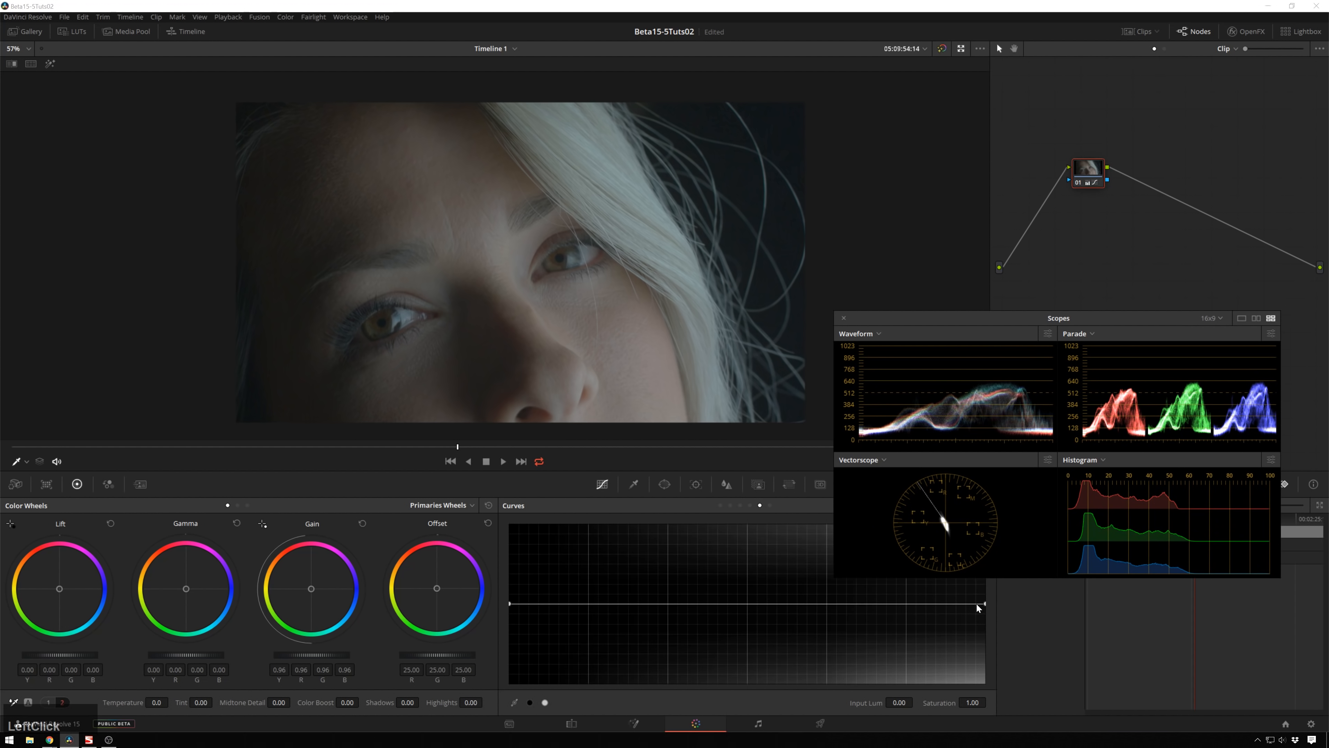
{"action": "left_click_drag", "start_coordinate": [977, 605], "coordinate": [990, 680]}
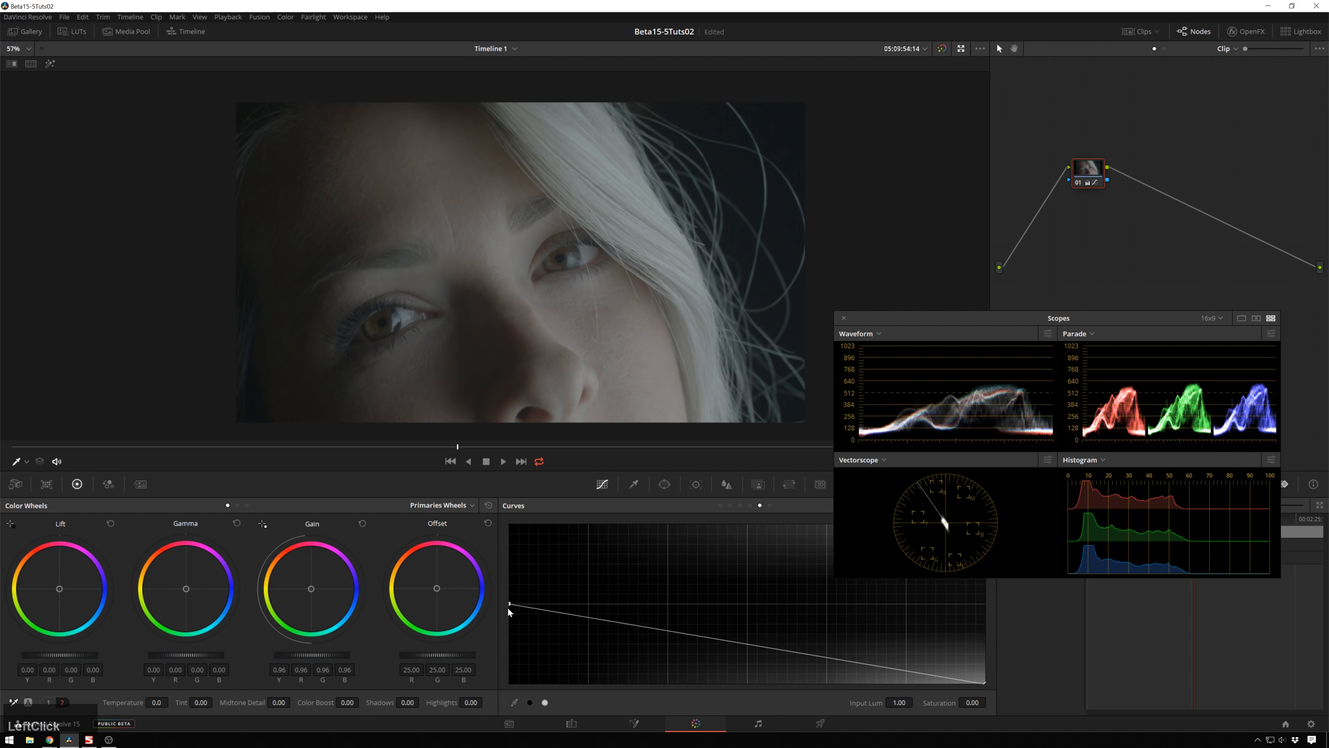
Step: Drop the shadow end's saturation to zero and add a point at input luminance 0.18 with saturation 0.94
{"action": "left_click_drag", "start_coordinate": [508, 605], "coordinate": [510, 682]}
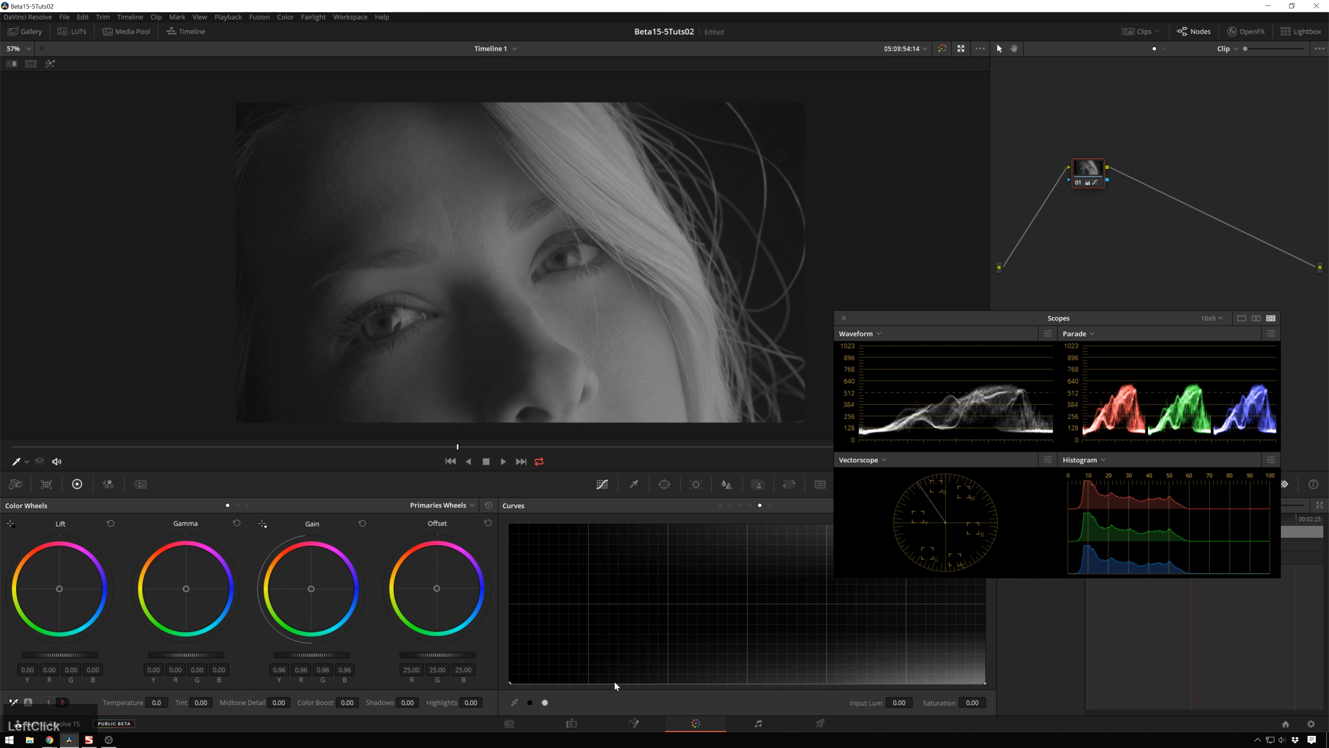
{"action": "left_click_drag", "start_coordinate": [615, 684], "coordinate": [597, 606]}
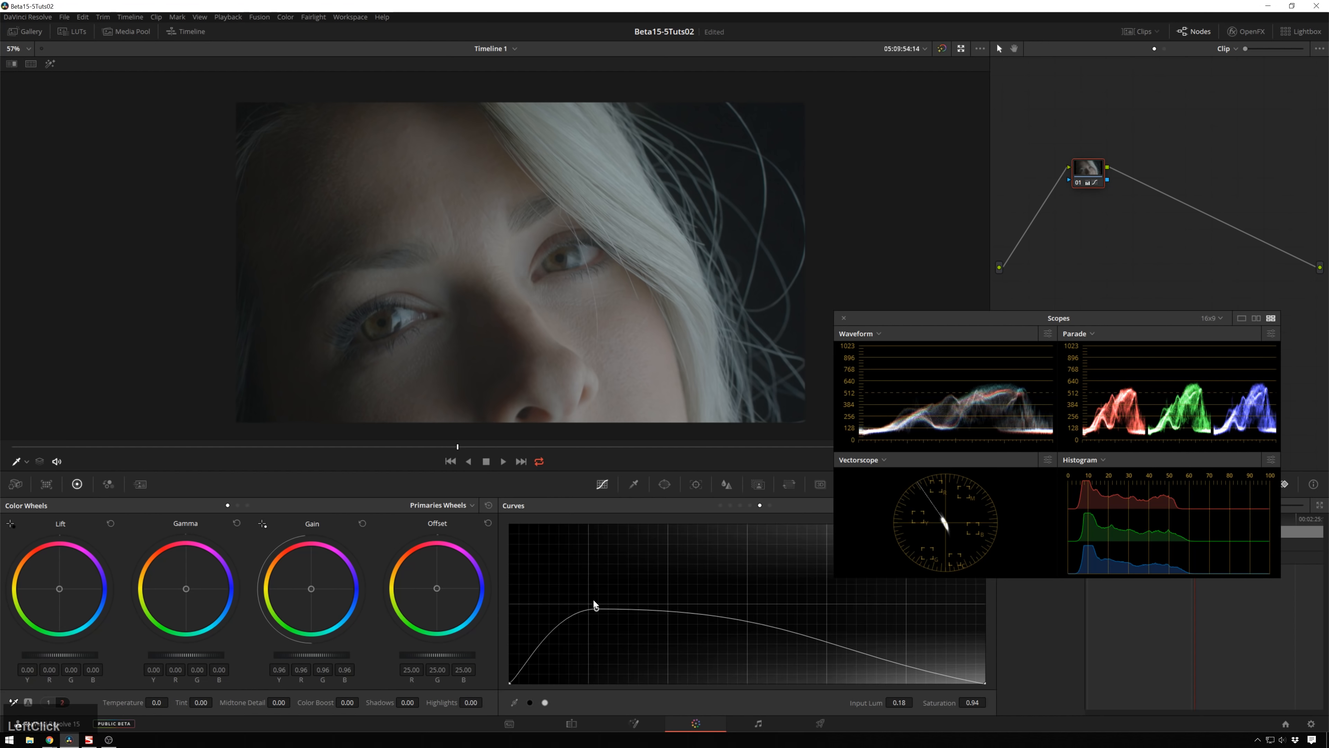
{"action": "left_click", "coordinate": [597, 609]}
{"action": "left_click_drag", "start_coordinate": [597, 609], "coordinate": [597, 608]}
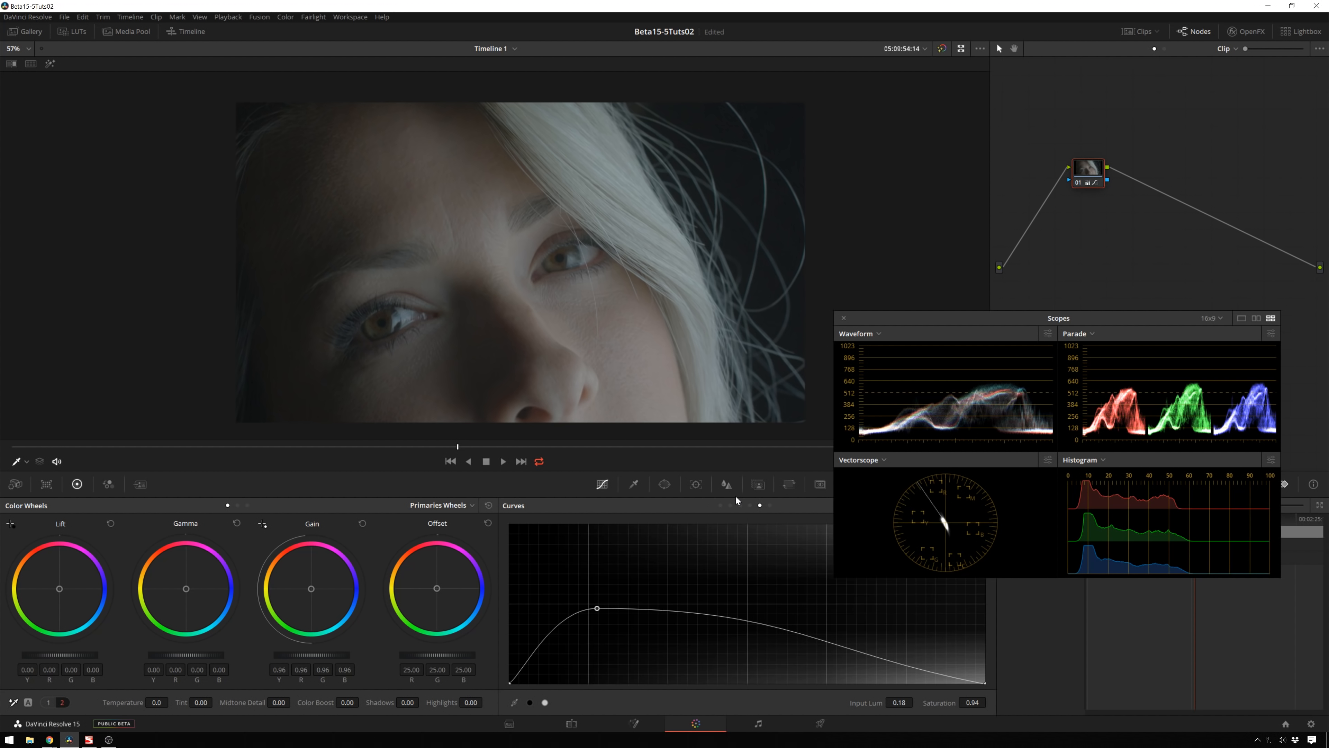
Step: Return to the custom curve, remove an extra point near black, and nudge the low shadow point slightly
{"action": "left_click", "coordinate": [721, 504]}
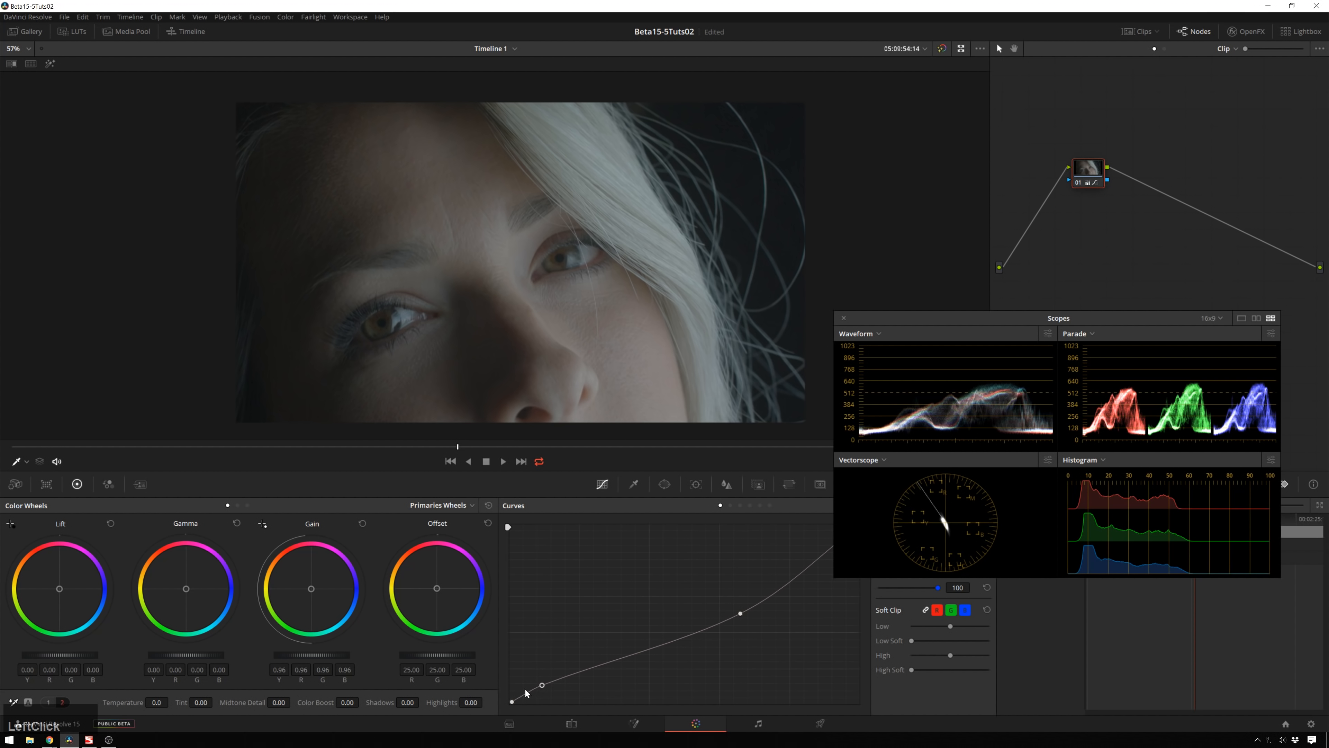
{"action": "left_click", "coordinate": [521, 699]}
{"action": "left_click_drag", "start_coordinate": [521, 698], "coordinate": [530, 695]}
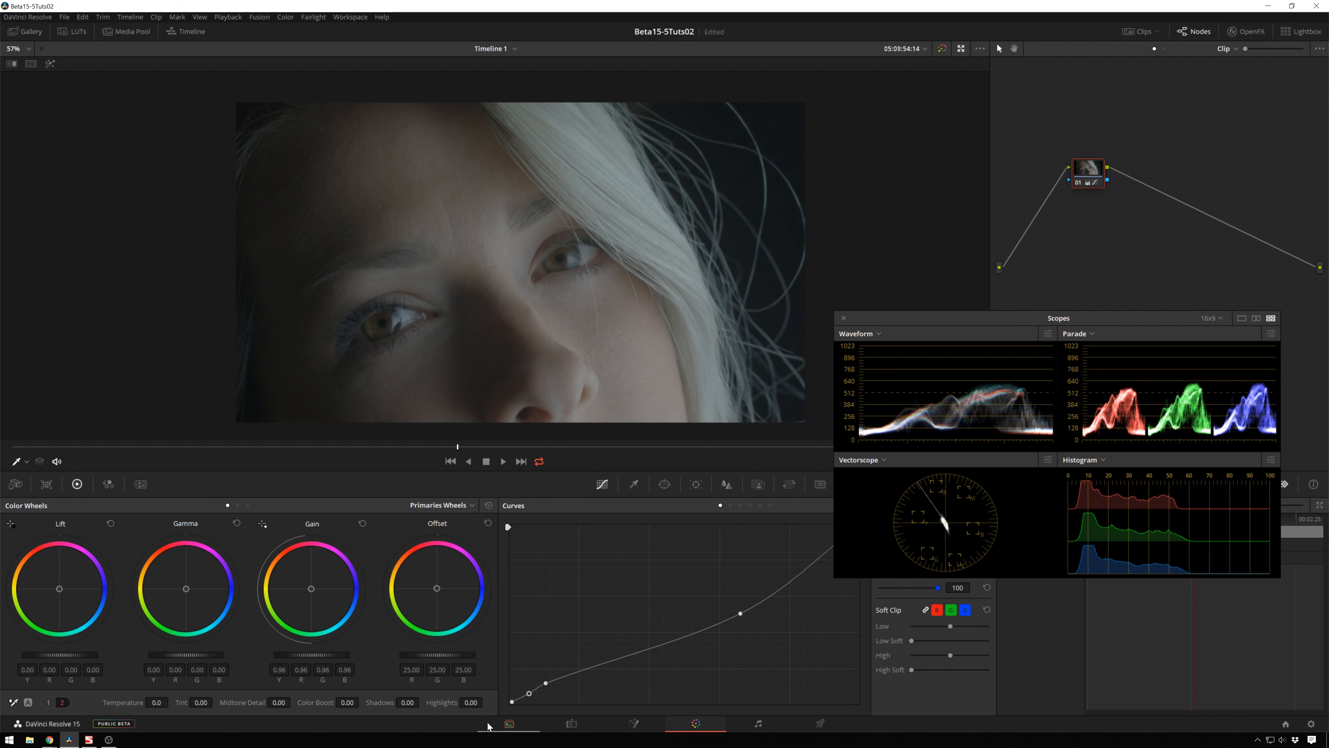
{"action": "left_click_drag", "start_coordinate": [529, 693], "coordinate": [530, 701]}
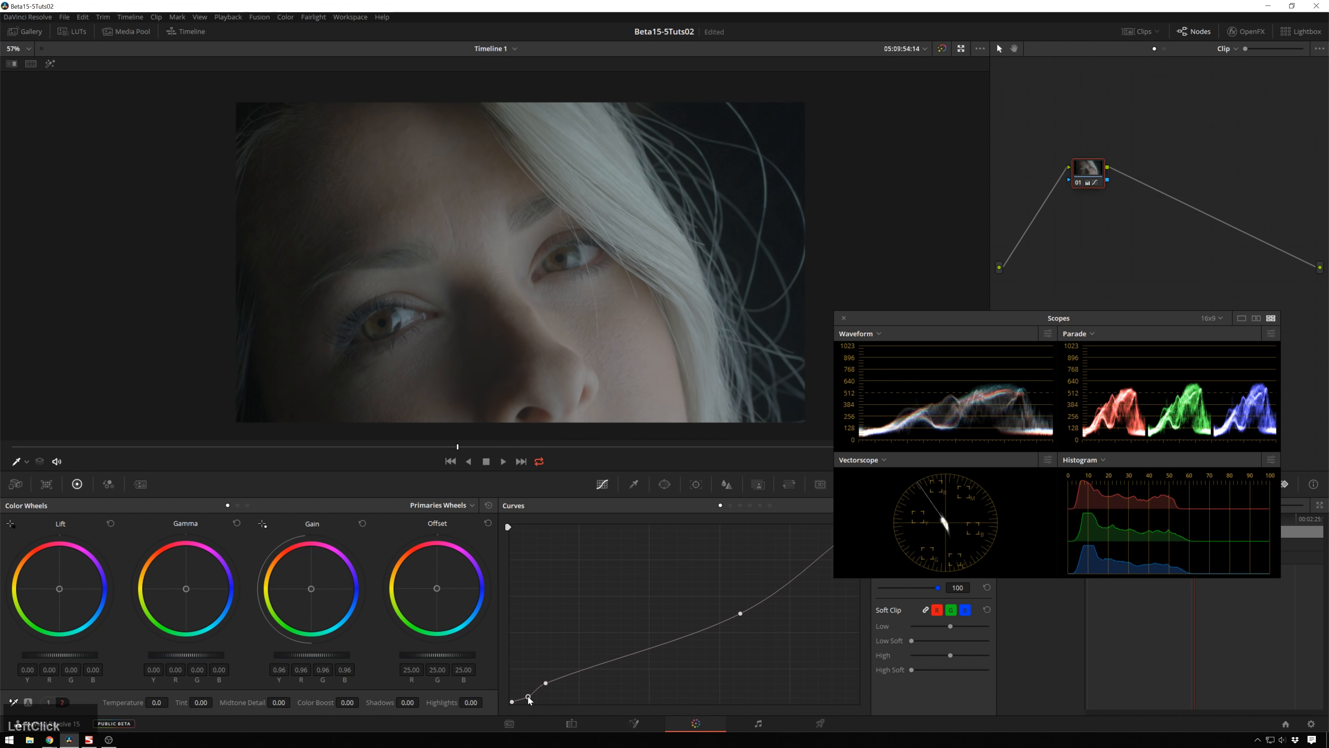
{"action": "right_click", "coordinate": [529, 696]}
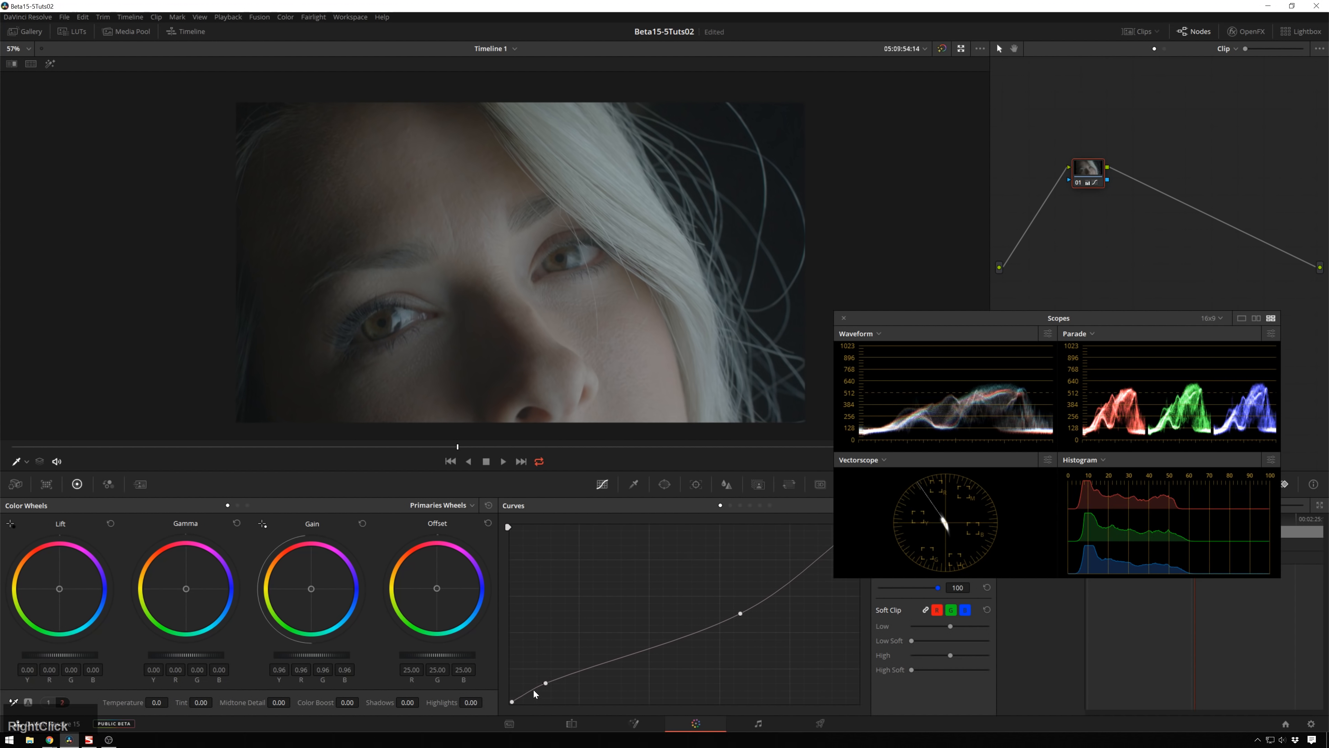
{"action": "left_click_drag", "start_coordinate": [548, 682], "coordinate": [540, 686]}
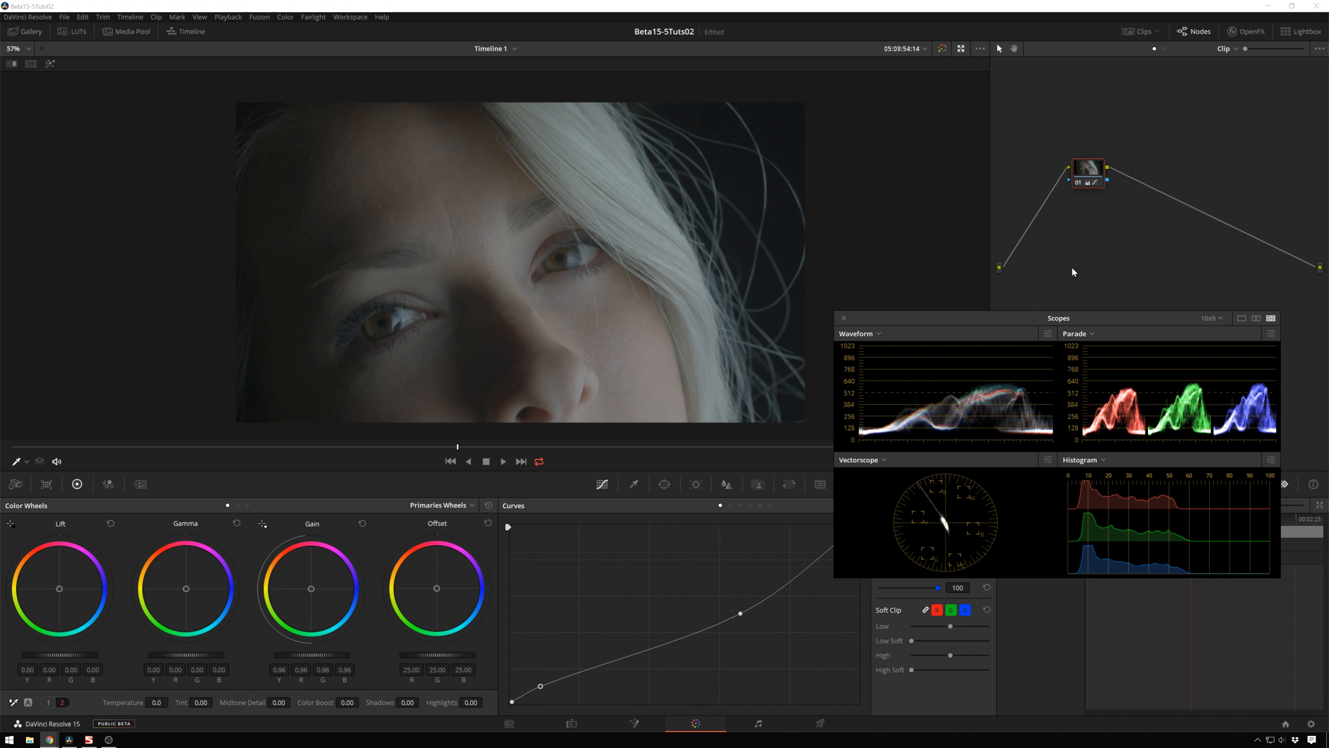
Step: Add a serial node after the first node, then a layer node beneath the new node
{"action": "left_click", "coordinate": [1074, 271]}
{"action": "left_click_drag", "start_coordinate": [1099, 173], "coordinate": [1087, 181]}
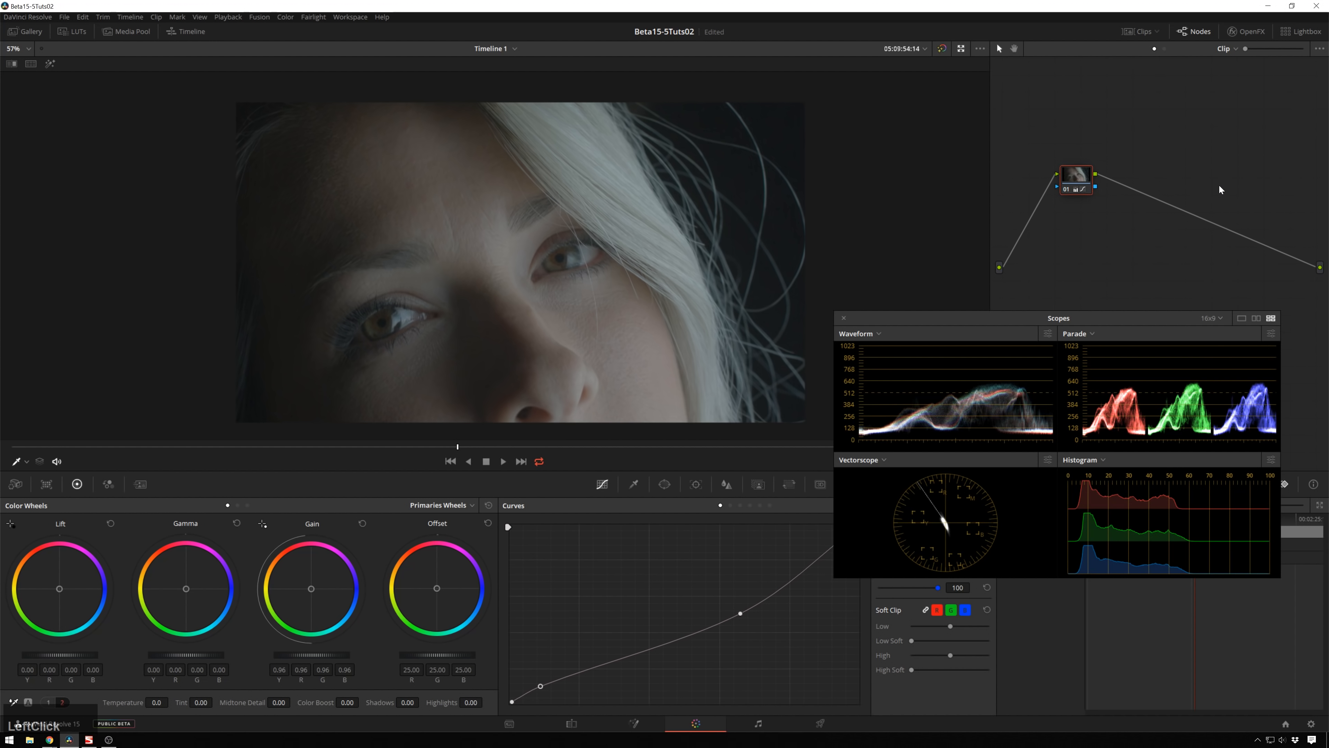
{"action": "key", "text": "alt"}
{"action": "key", "text": "alt+s"}
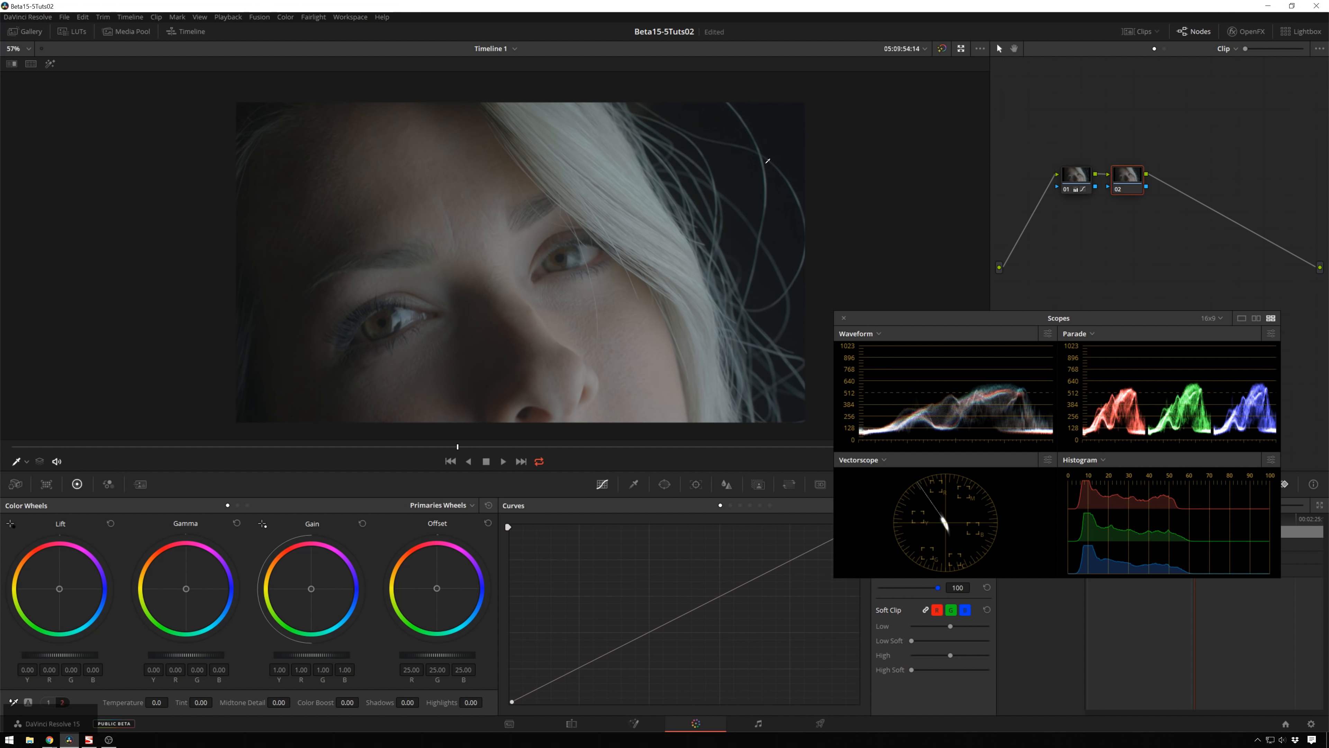
{"action": "key", "text": "alt+l"}
{"action": "left_click_drag", "start_coordinate": [1126, 181], "coordinate": [1131, 181]}
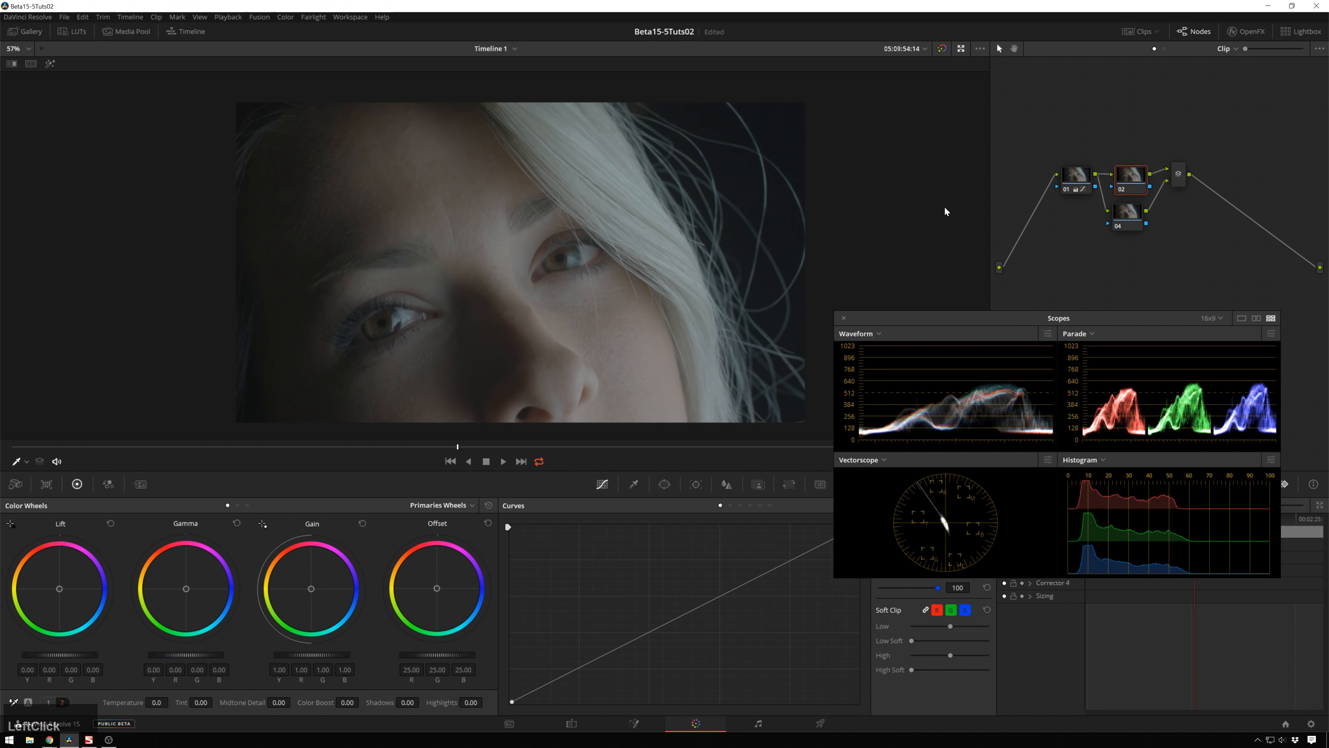
Step: Switch the color wheels to Log mode and set Low Range to 0.100 and High Range to 0.300
{"action": "left_click", "coordinate": [248, 504]}
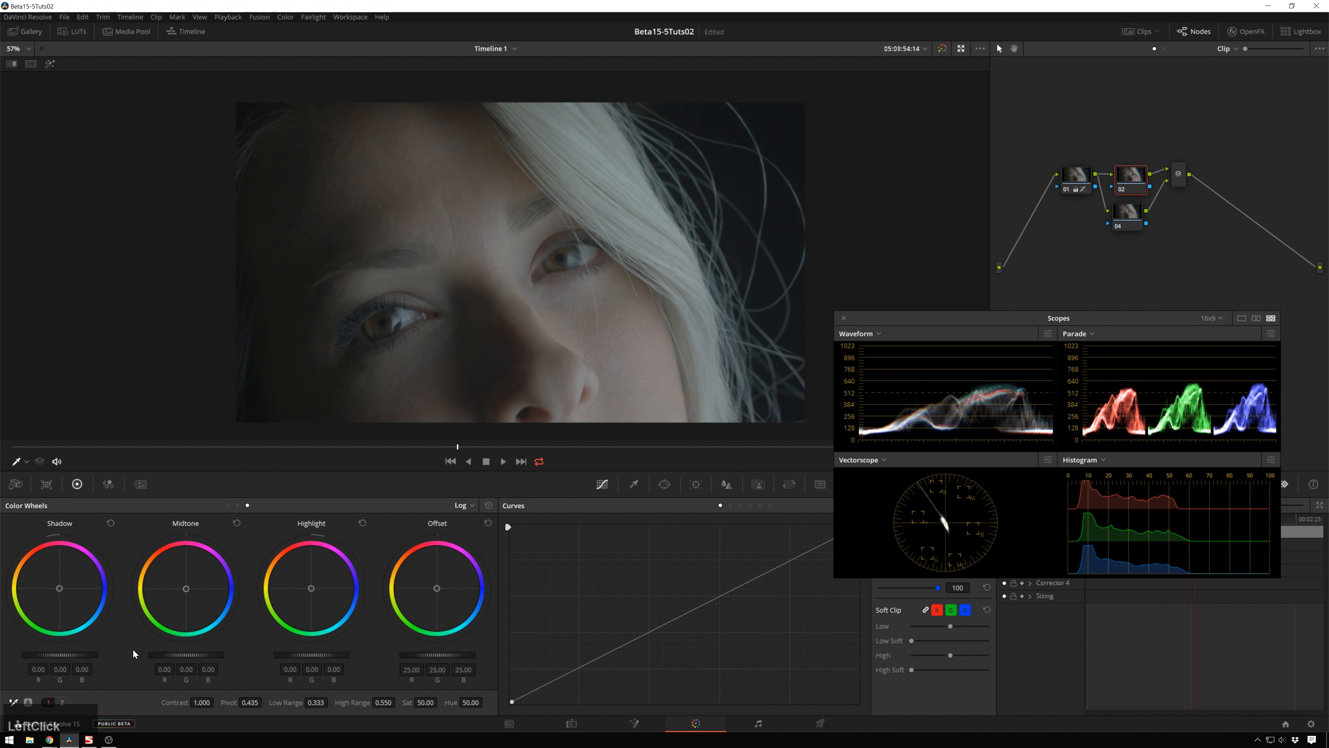
{"action": "left_click", "coordinate": [319, 702]}
{"action": "type", "text": ".1"}
{"action": "key", "text": "KP_Enter"}
{"action": "type", "text": ".3"}
{"action": "key", "text": "KP_Enter"}
Step: Push the Midtone wheel toward blue, to about -0.04, 0.01, 0.05
{"action": "left_click_drag", "start_coordinate": [185, 588], "coordinate": [190, 598]}
{"action": "double_click", "coordinate": [198, 600]}
{"action": "left_click_drag", "start_coordinate": [189, 590], "coordinate": [192, 596]}
{"action": "key", "text": "ctrl"}
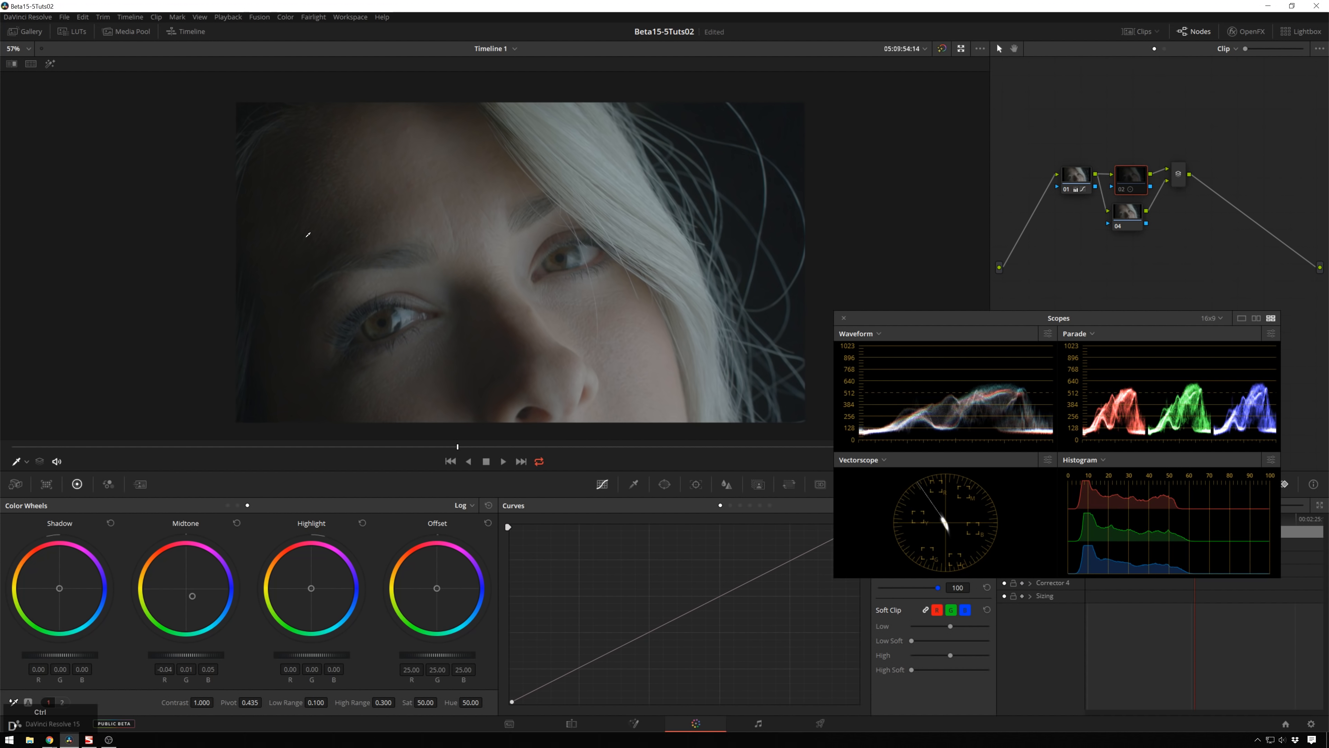
Step: Zoom into the forehead and toggle the current node on and off to compare the midtone tint
{"action": "scroll", "coordinate": [309, 212], "scroll_direction": "up", "scroll_amount": 4}
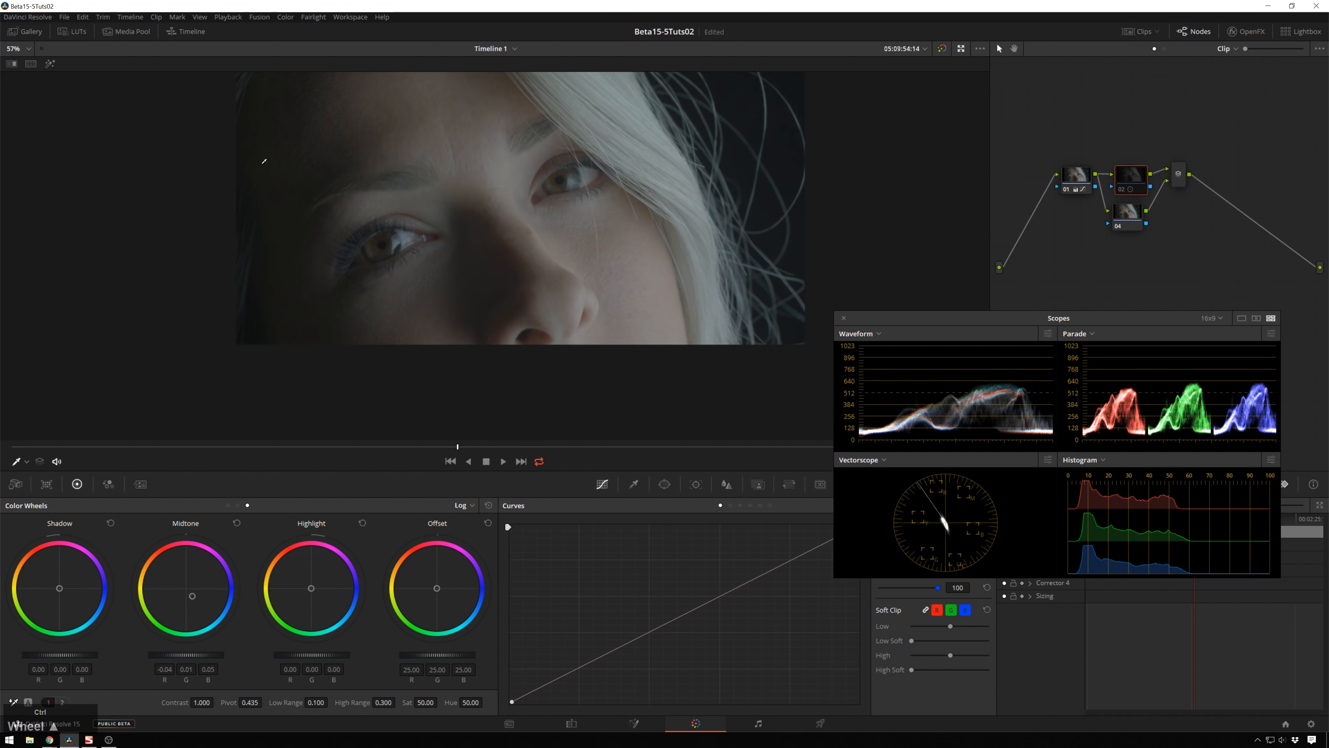
{"action": "scroll", "coordinate": [498, 267], "scroll_direction": "up", "scroll_amount": 4}
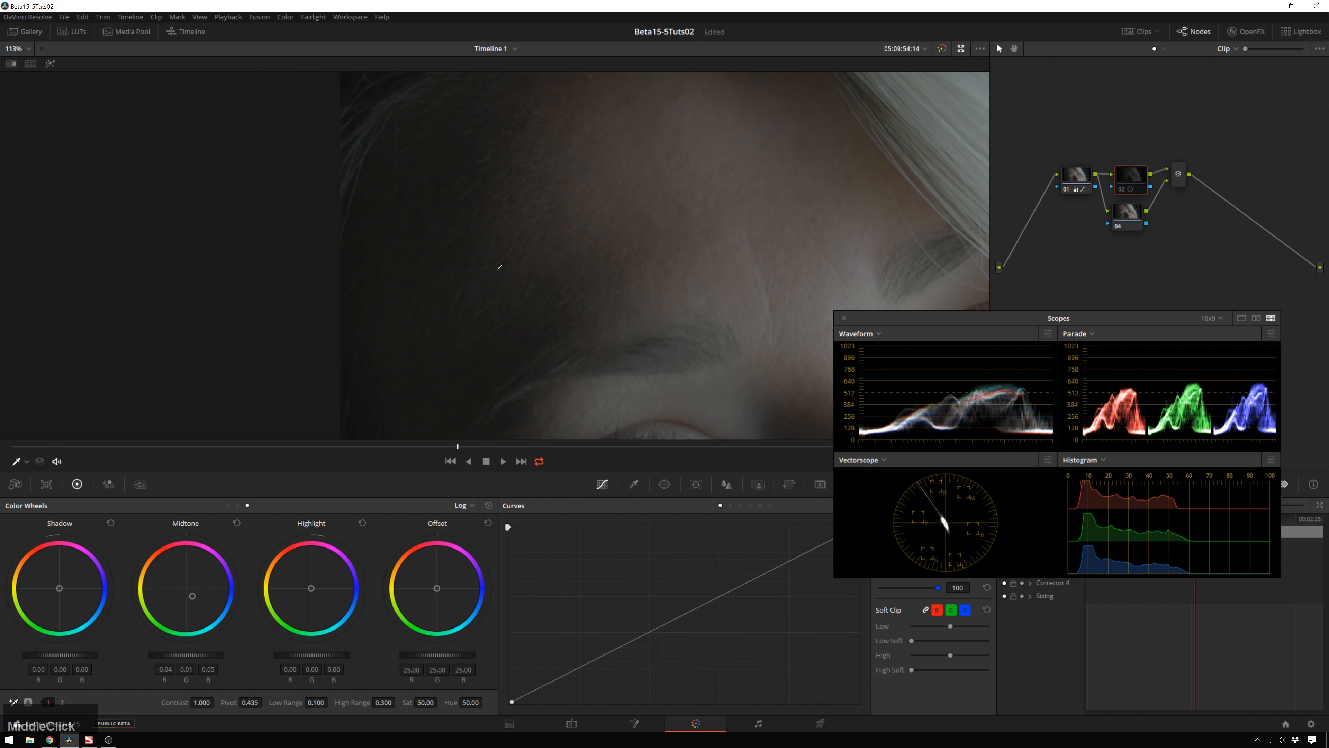
{"action": "key", "text": "ctrl"}
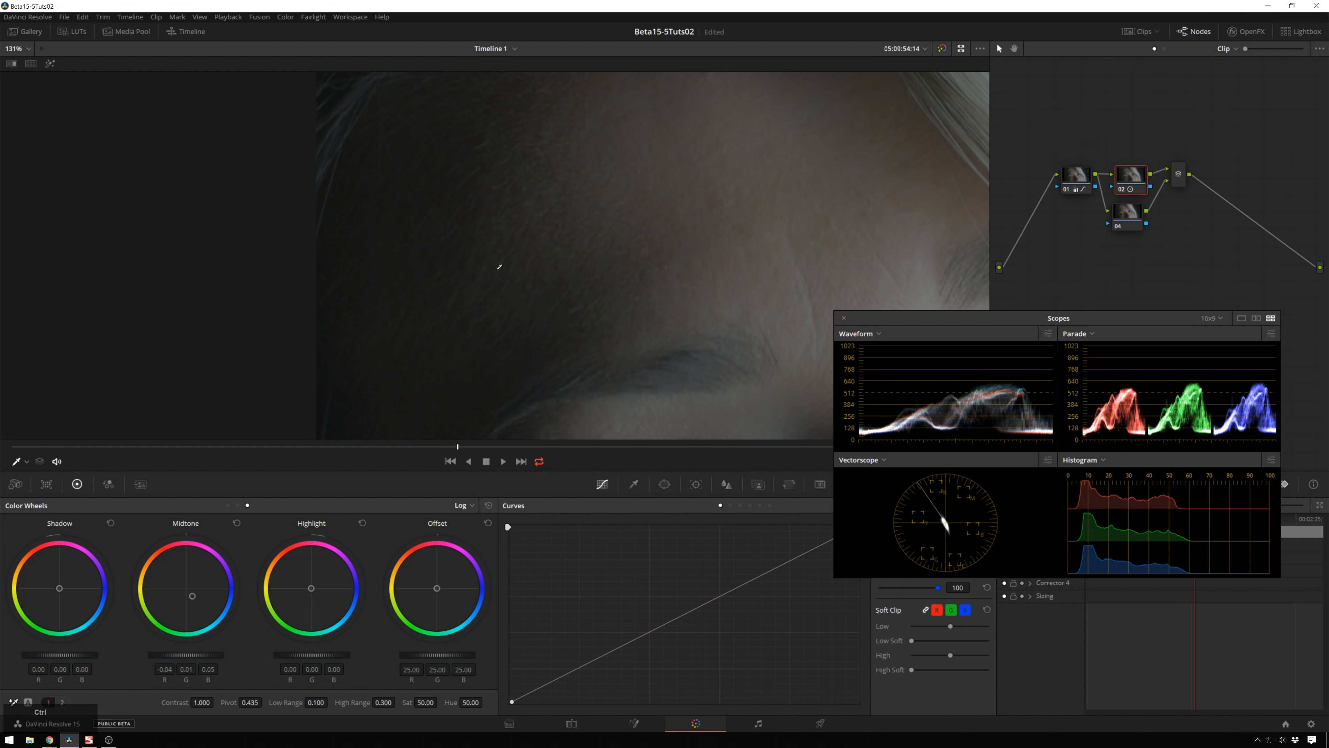
{"action": "key", "text": "ctrl+d"}
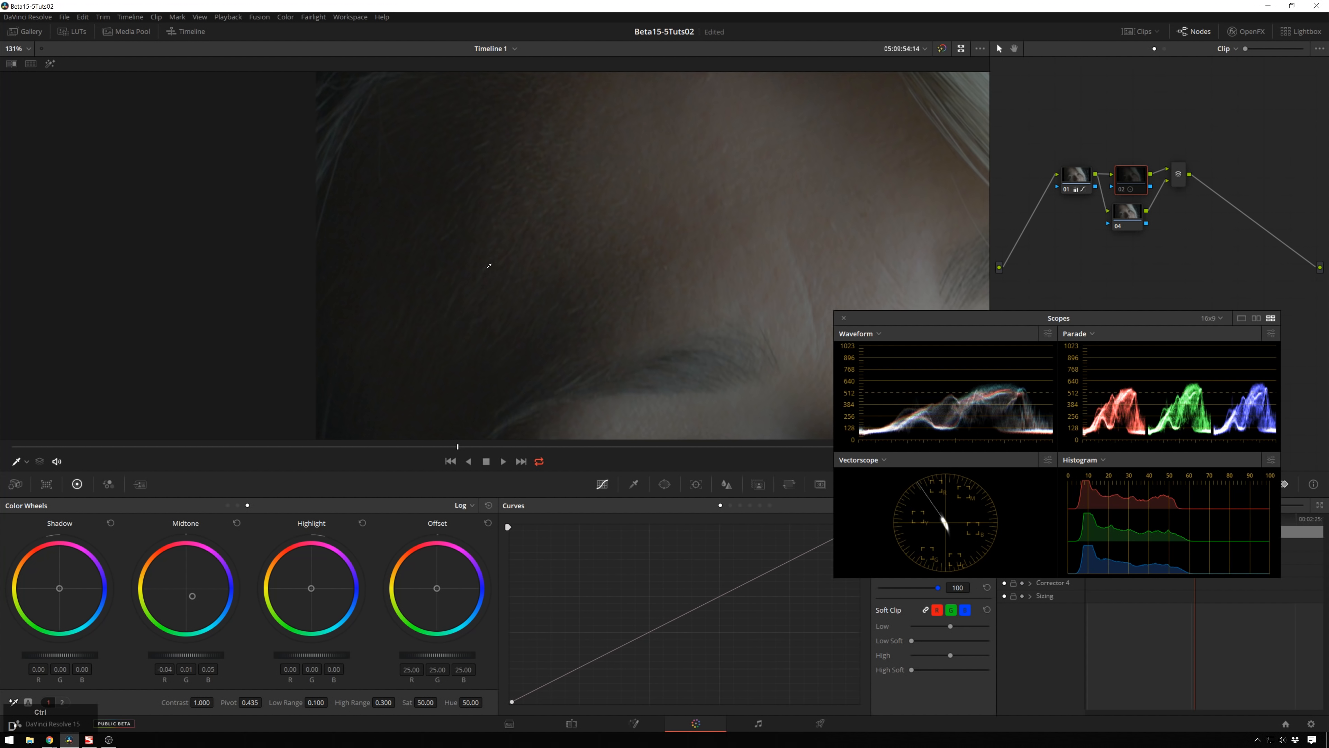
{"action": "key", "text": "ctrl+d"}
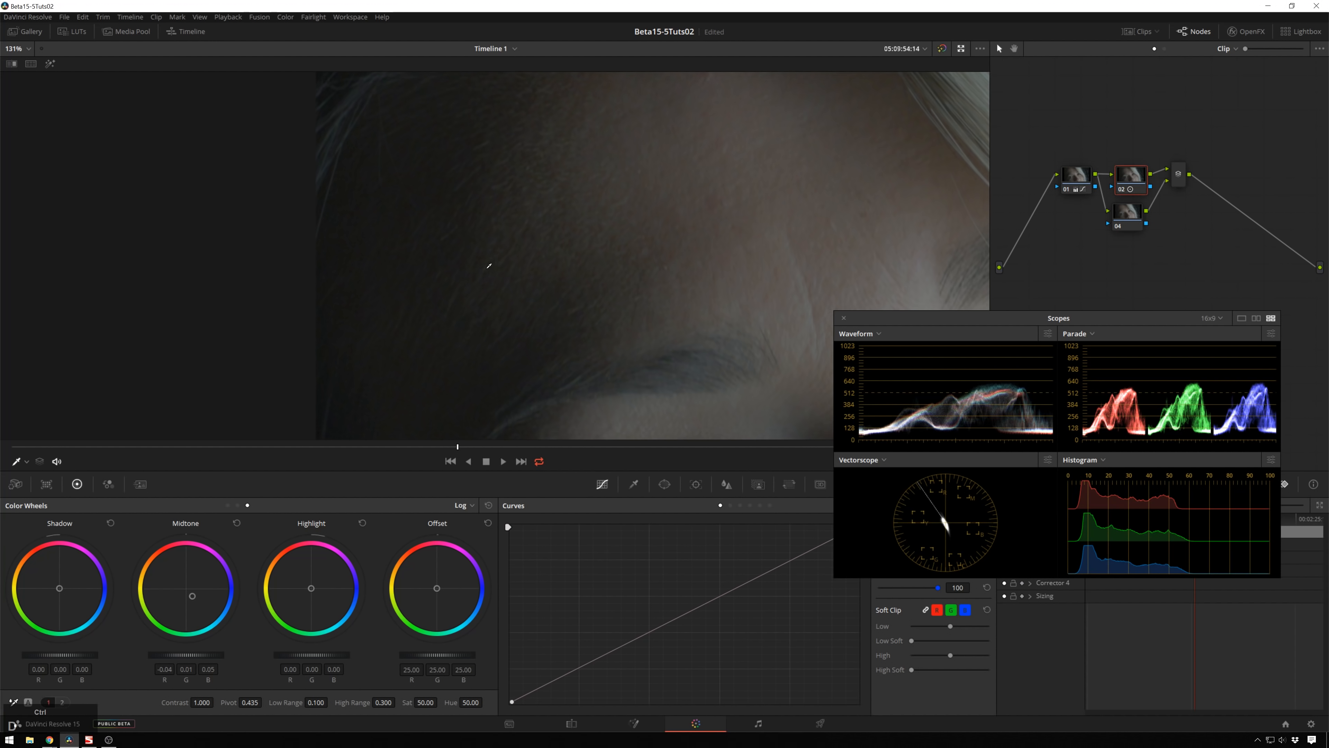
{"action": "key", "text": "ctrl+d"}
{"action": "key", "text": "ctrl+d"}
{"action": "scroll", "coordinate": [519, 286], "scroll_direction": "down", "scroll_amount": 5}
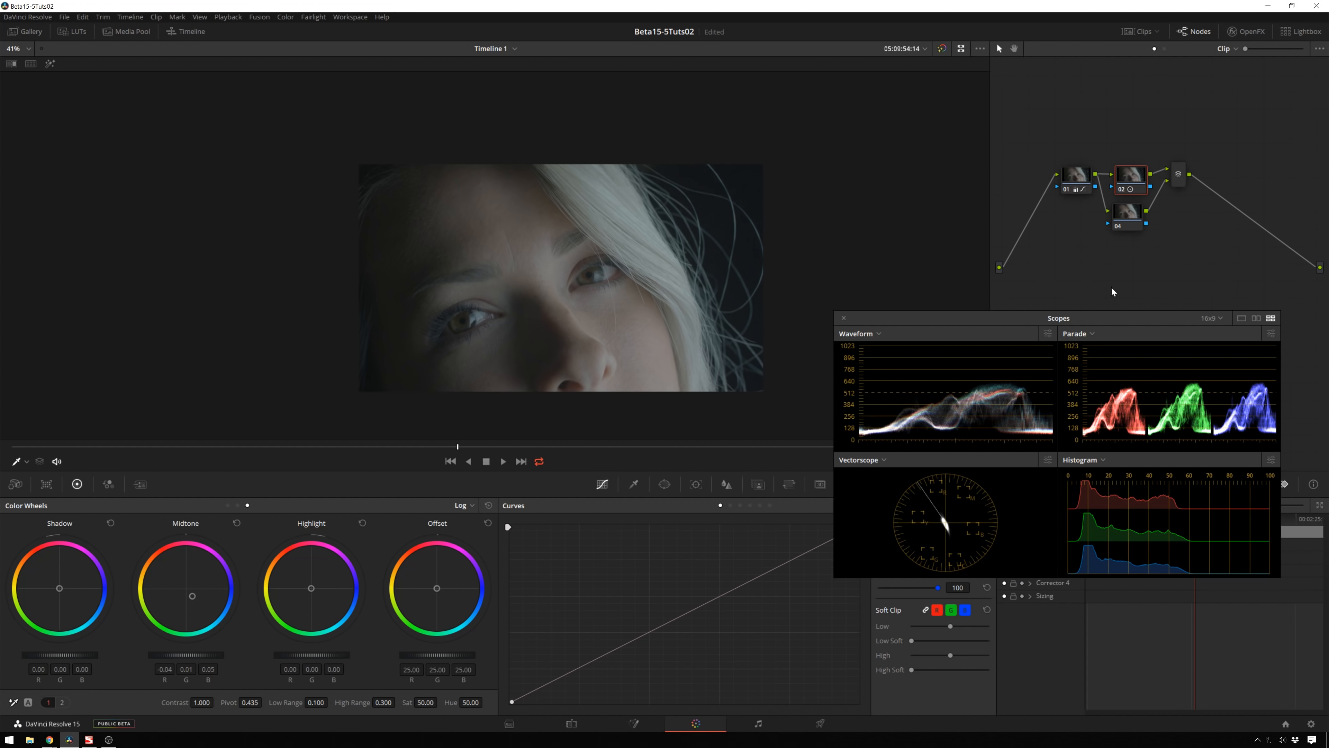
Step: Select the layer node and set its Low Range to 0.200
{"action": "left_click", "coordinate": [1127, 213]}
{"action": "left_click_drag", "start_coordinate": [186, 588], "coordinate": [183, 585]}
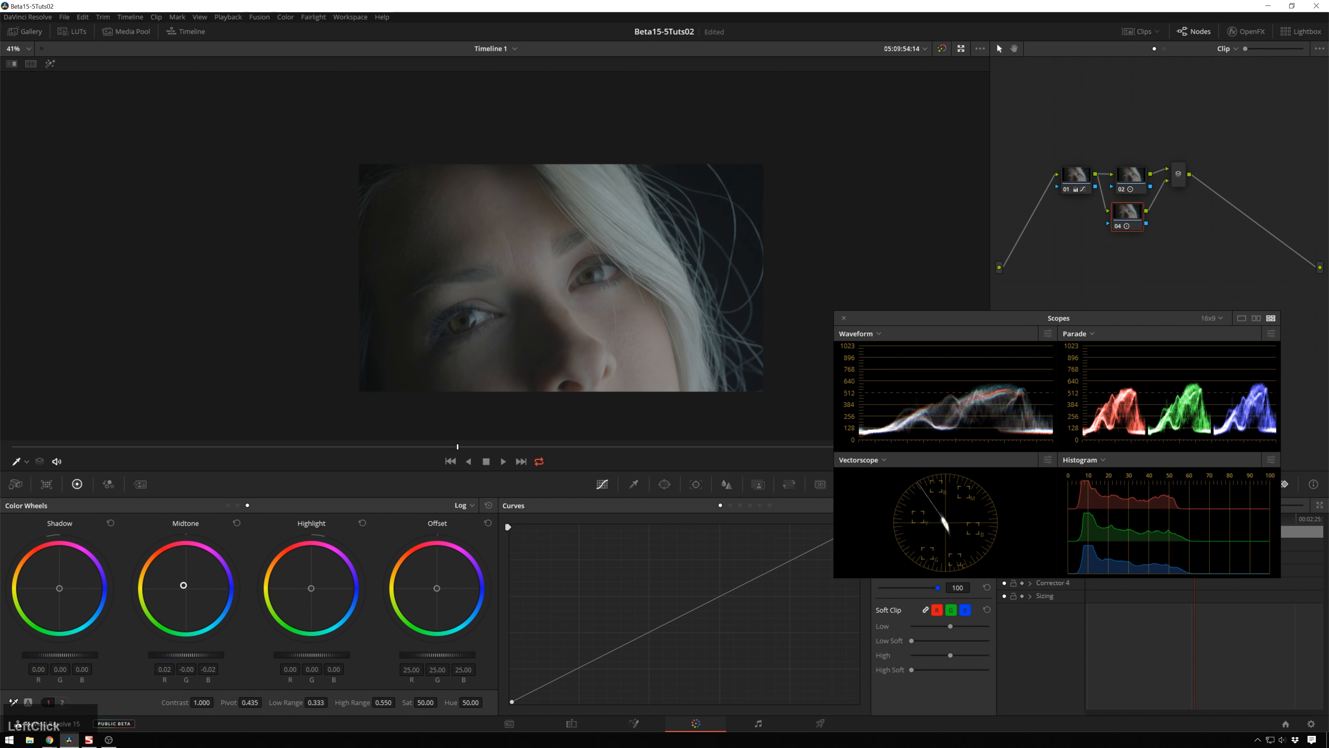
{"action": "left_click", "coordinate": [314, 702]}
{"action": "type", "text": "0.2"}
{"action": "key", "text": "KP_Enter"}
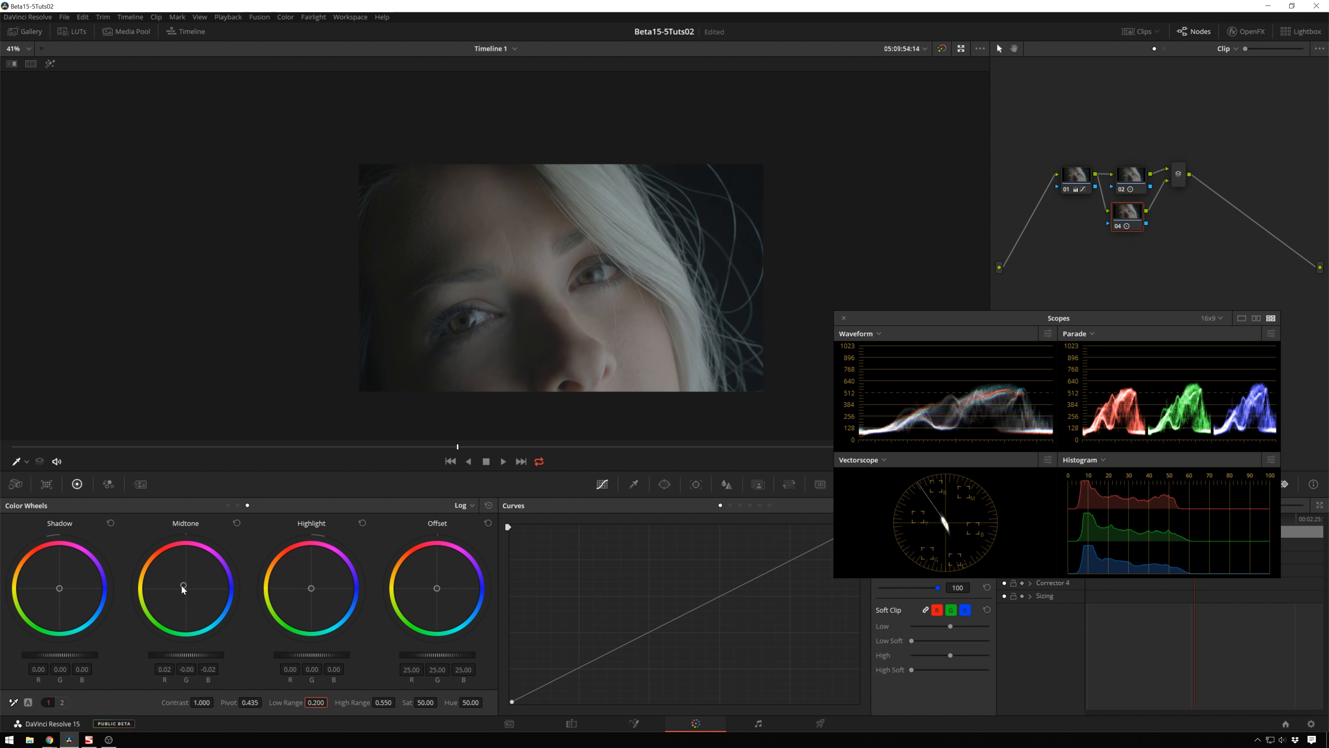
Step: Set High Range to 0.470 and reset the Midtone wheel, then push it slightly warm to about 0.04, -0.01, -0.05
{"action": "left_click_drag", "start_coordinate": [183, 585], "coordinate": [152, 553]}
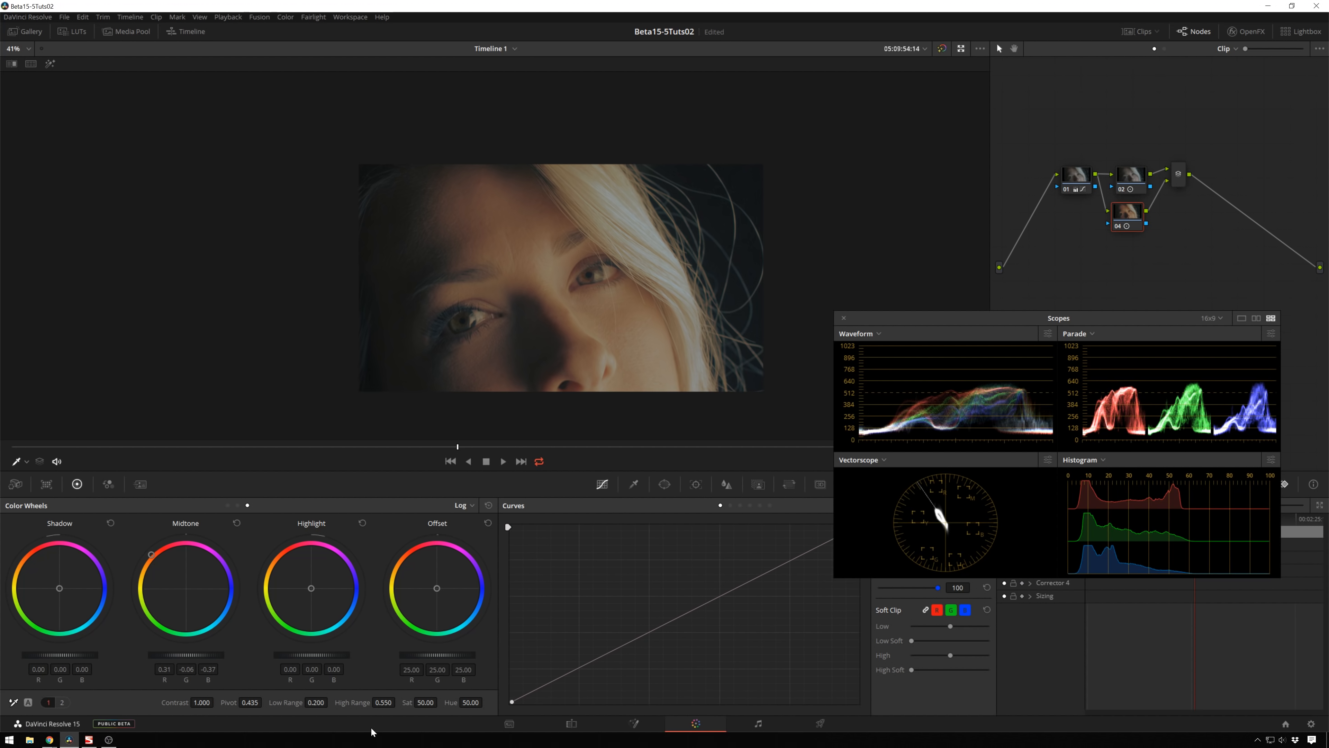
{"action": "left_click_drag", "start_coordinate": [383, 702], "coordinate": [343, 702]}
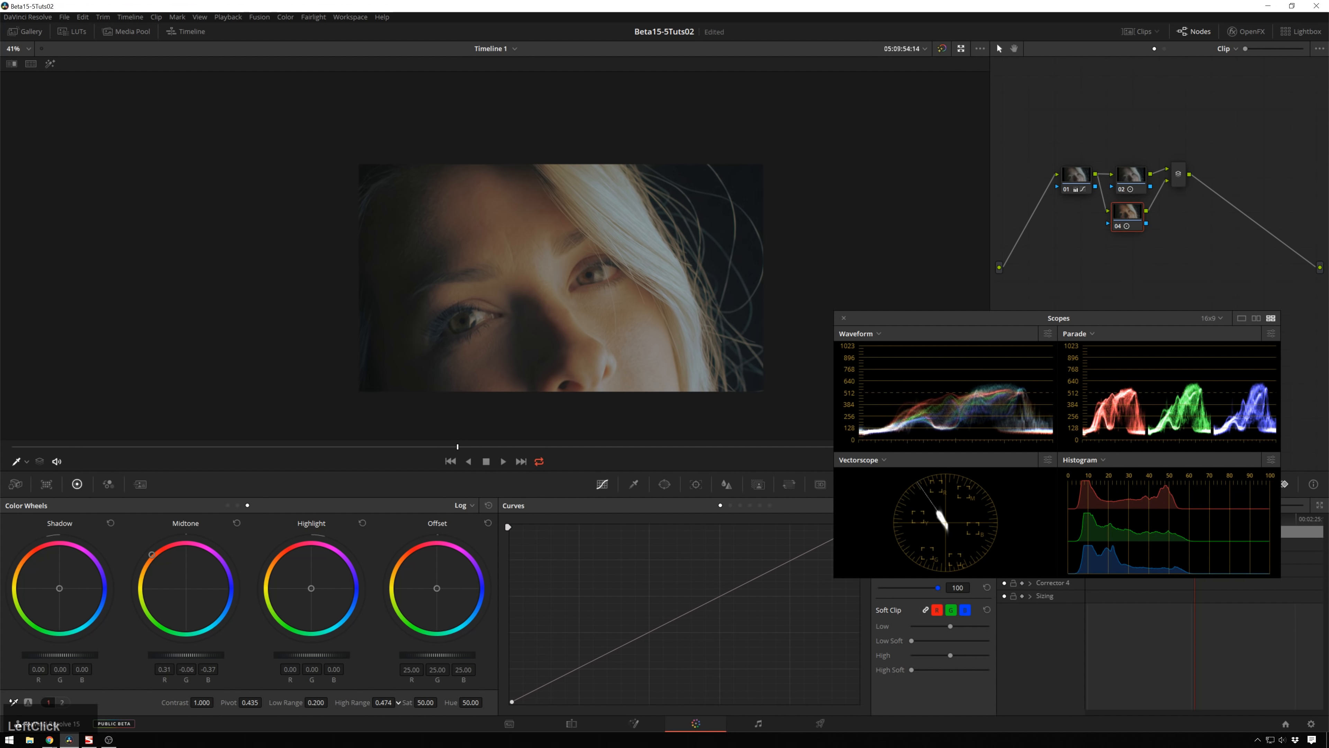
{"action": "left_click", "coordinate": [236, 523]}
{"action": "left_click_drag", "start_coordinate": [184, 587], "coordinate": [178, 582]}
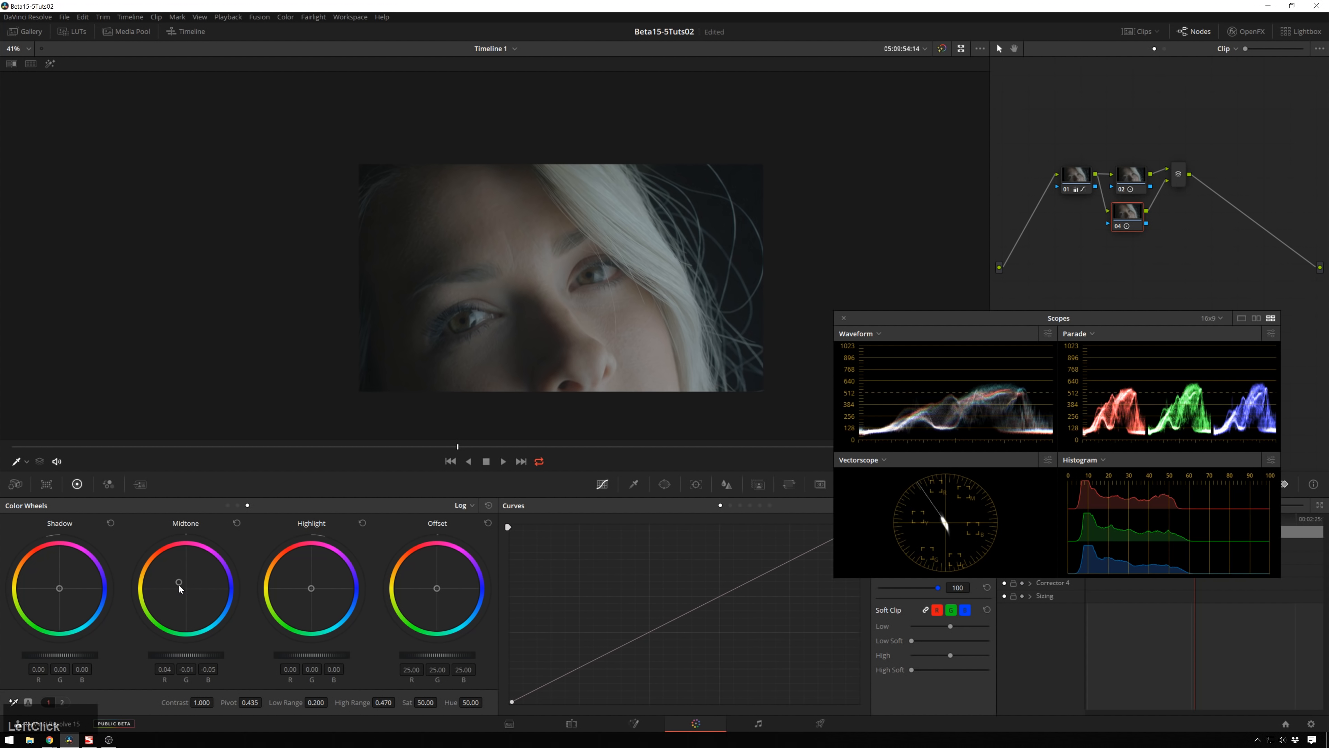
Step: Zoom into the face and toggle the current node on and off repeatedly to compare the warm midtone adjustment
{"action": "key", "text": "alt+d"}
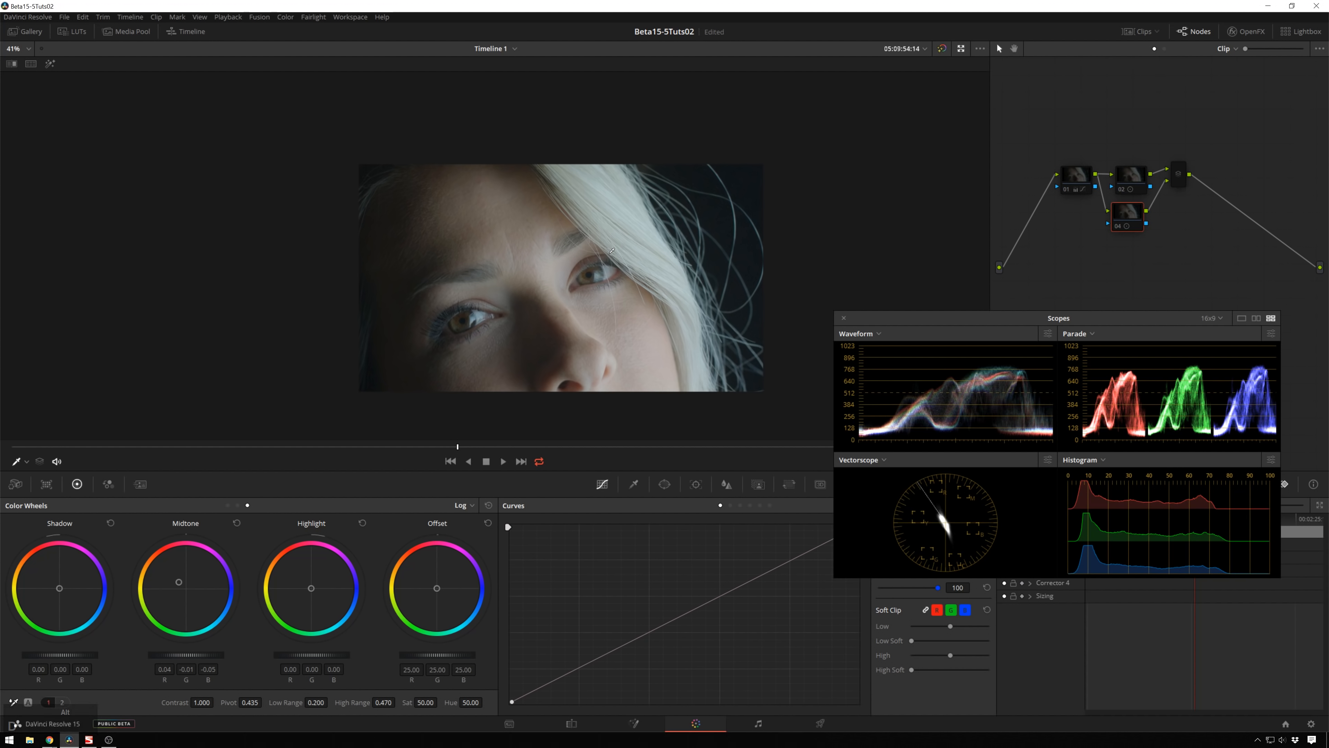
{"action": "key", "text": "alt+d"}
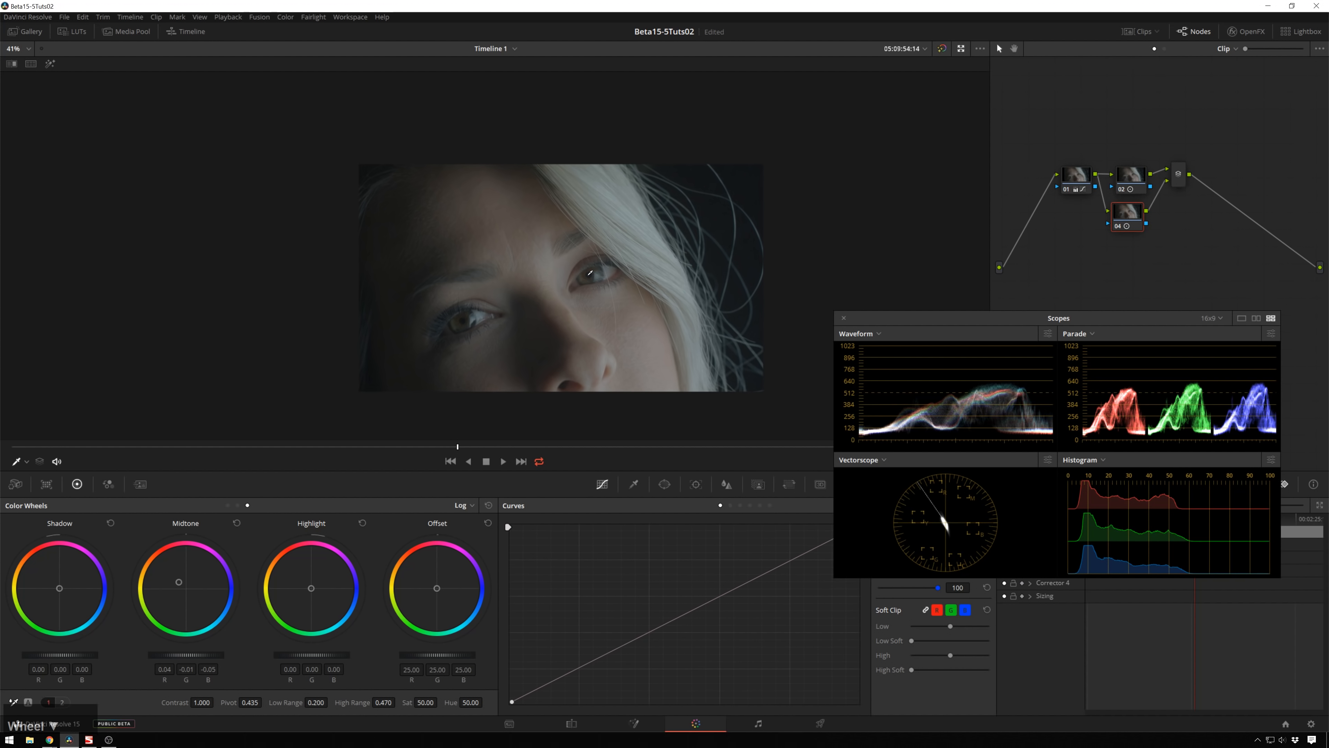
{"action": "scroll", "coordinate": [681, 328], "scroll_direction": "up", "scroll_amount": 2}
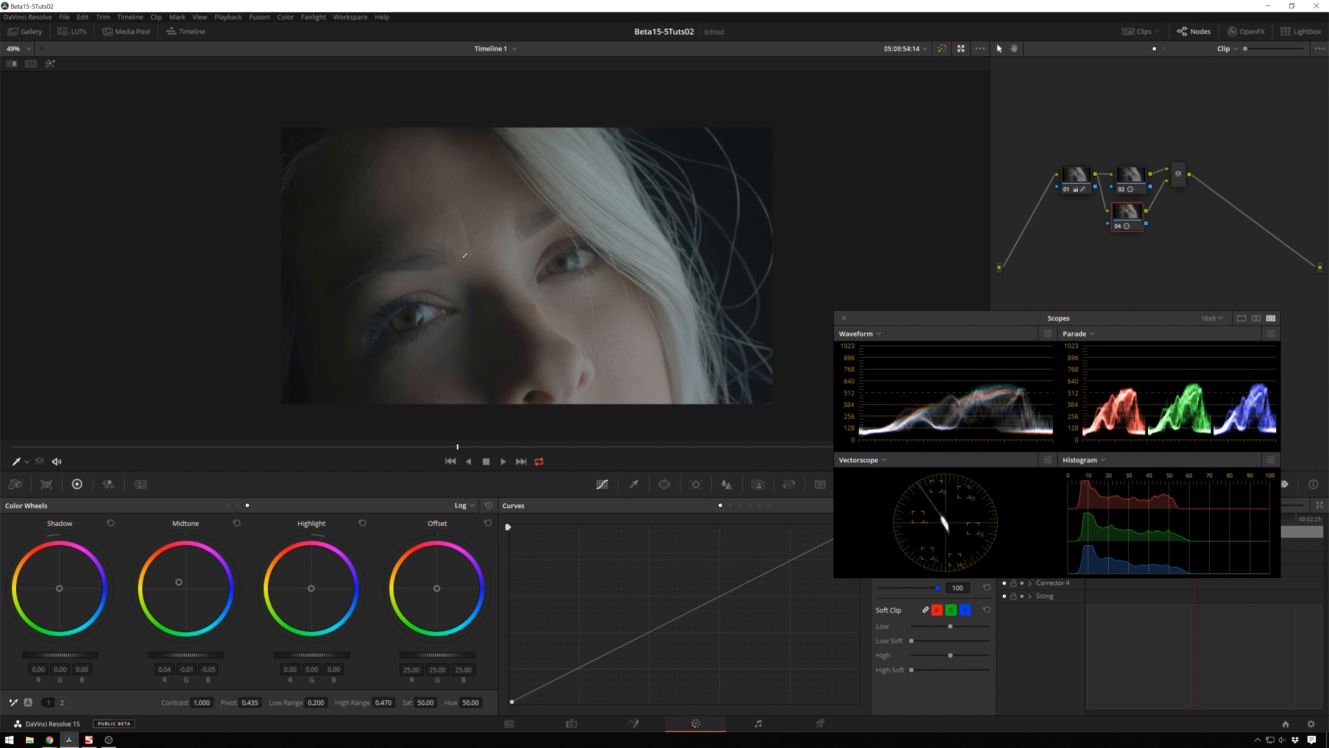
{"action": "scroll", "coordinate": [533, 286], "scroll_direction": "down", "scroll_amount": 2}
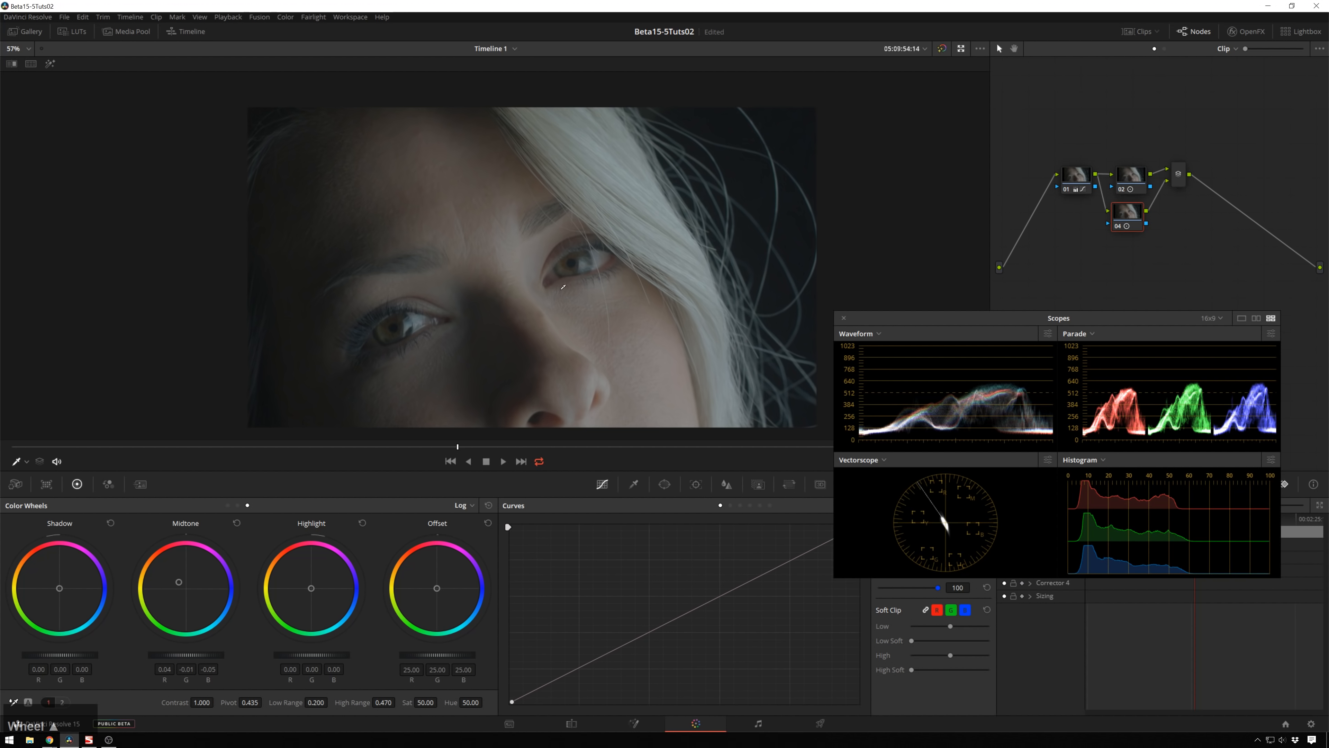
{"action": "key", "text": "alt+d"}
{"action": "key", "text": "alt+d"}
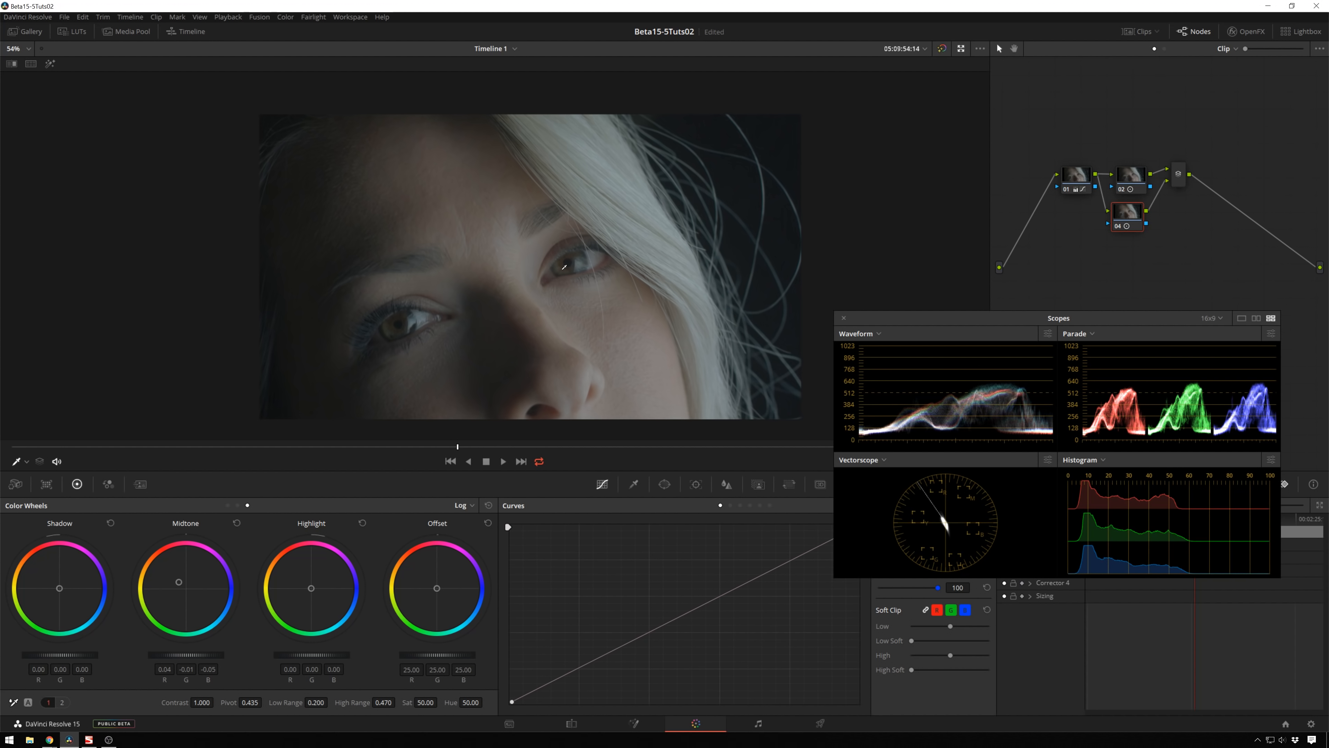
{"action": "key", "text": "alt+d"}
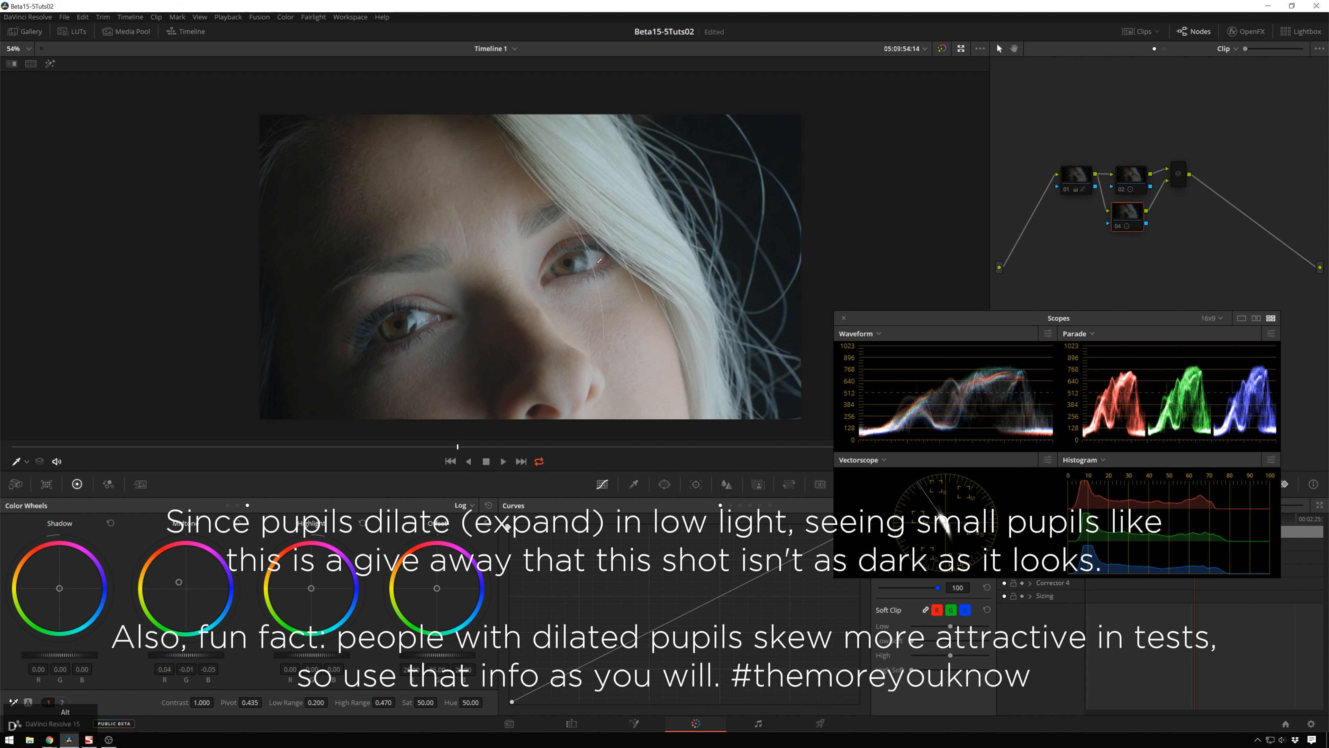
{"action": "key", "text": "alt+d"}
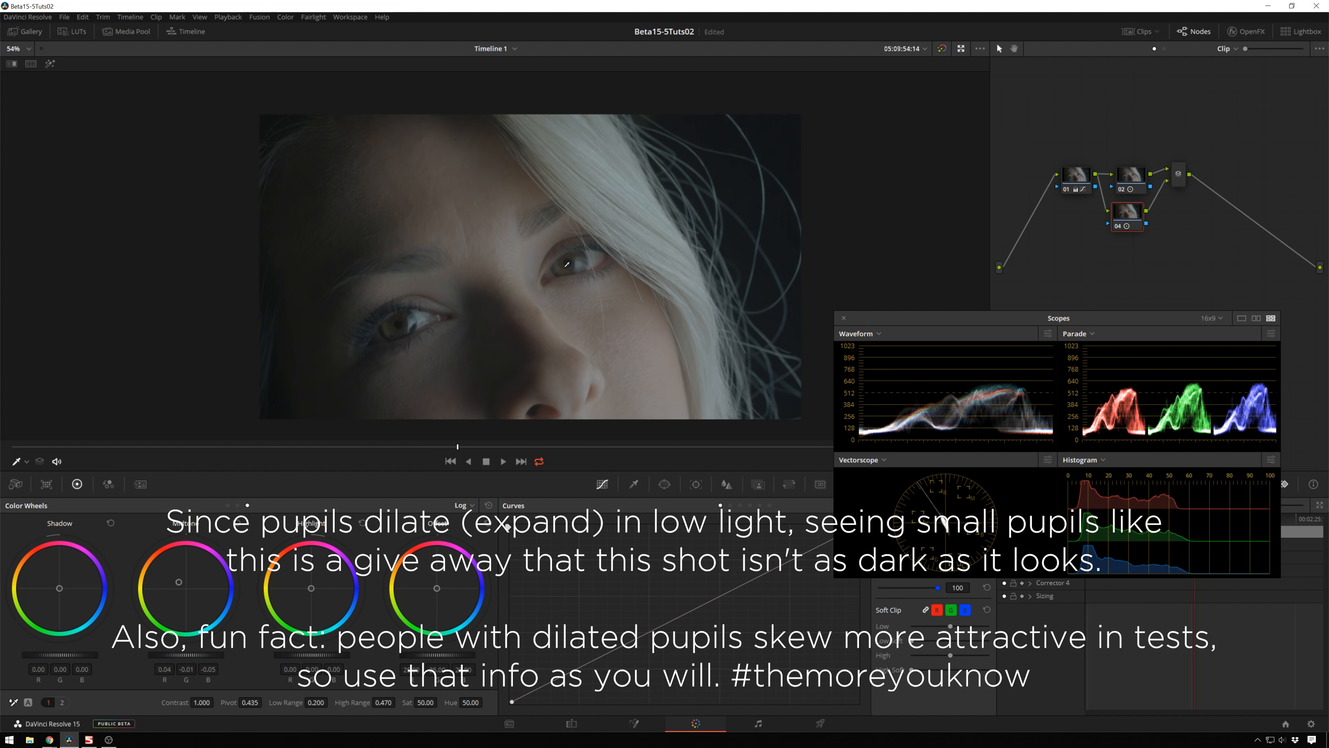
{"action": "key", "text": "alt+d"}
{"action": "key", "text": "alt+d"}
{"action": "key", "text": "alt+d"}
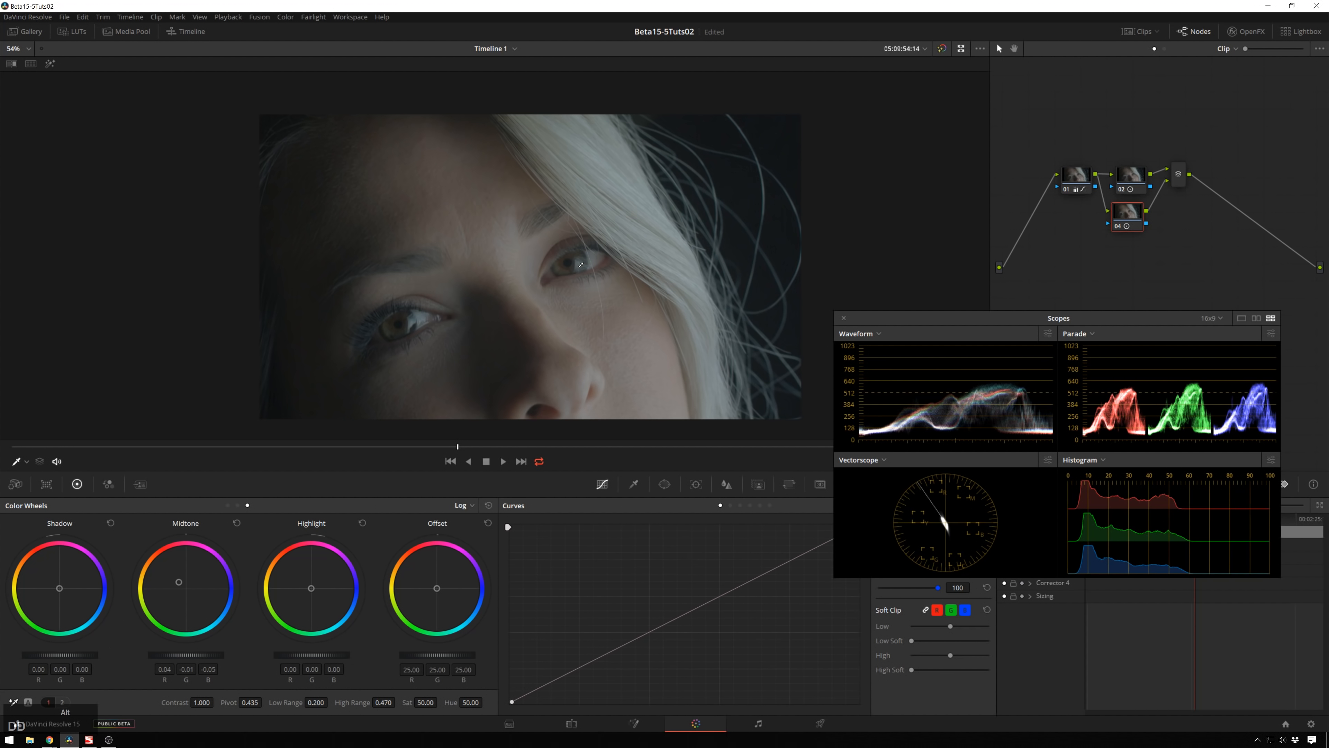
{"action": "key", "text": "alt+d"}
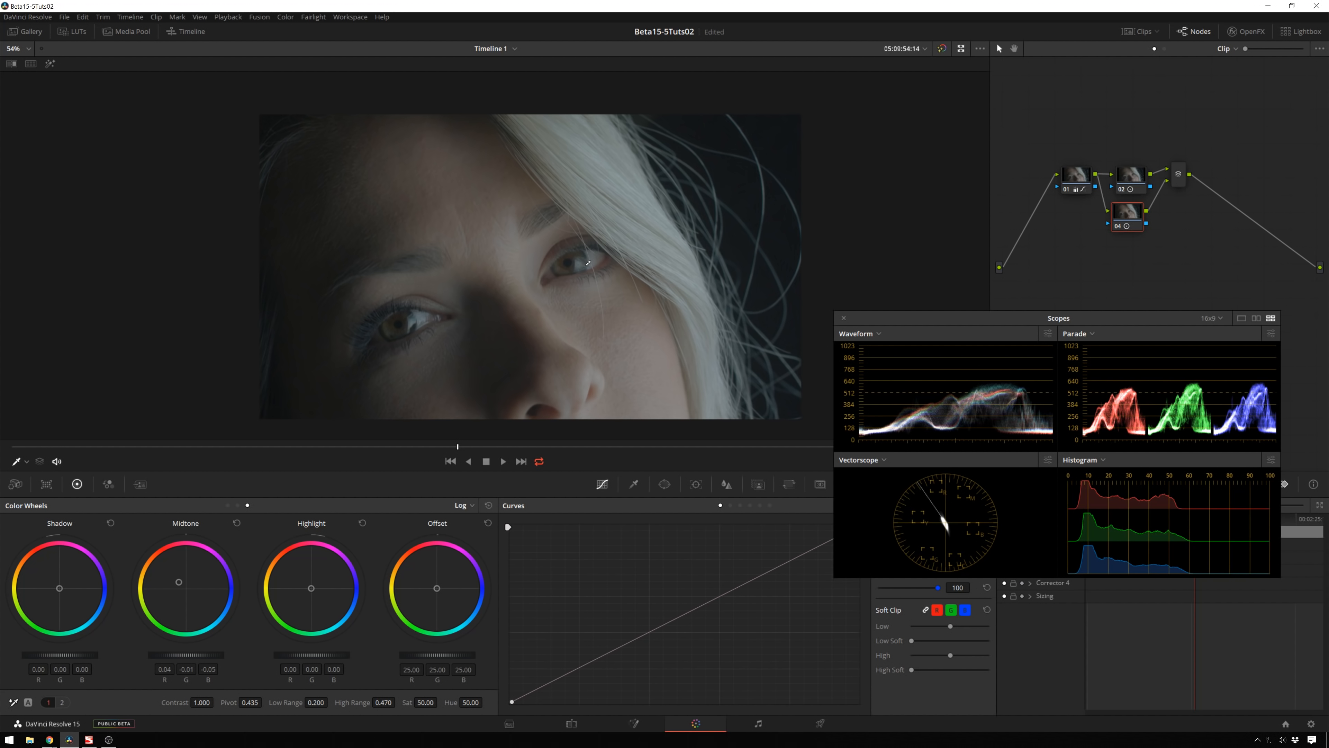
{"action": "key", "text": "alt+d"}
{"action": "key", "text": "alt+d"}
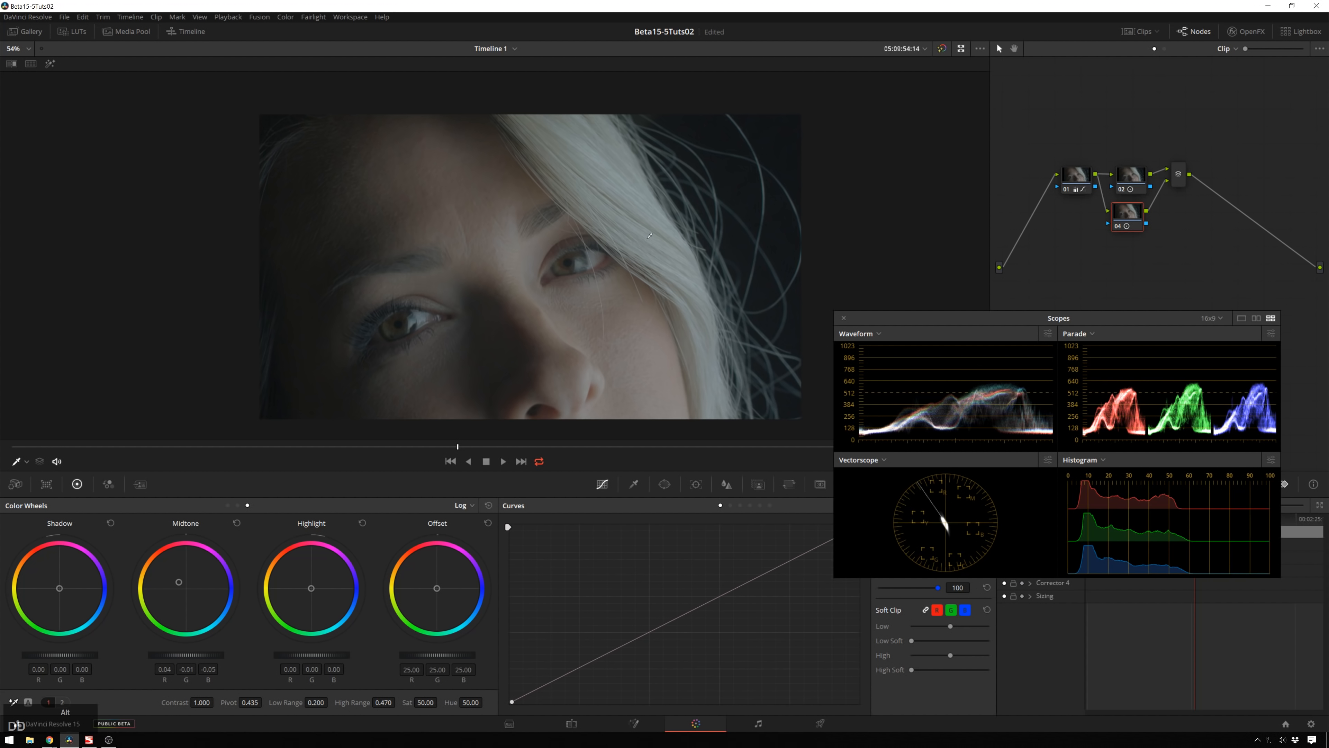
{"action": "key", "text": "alt+d"}
{"action": "key", "text": "alt+d"}
{"action": "scroll", "coordinate": [660, 239], "scroll_direction": "up", "scroll_amount": 3}
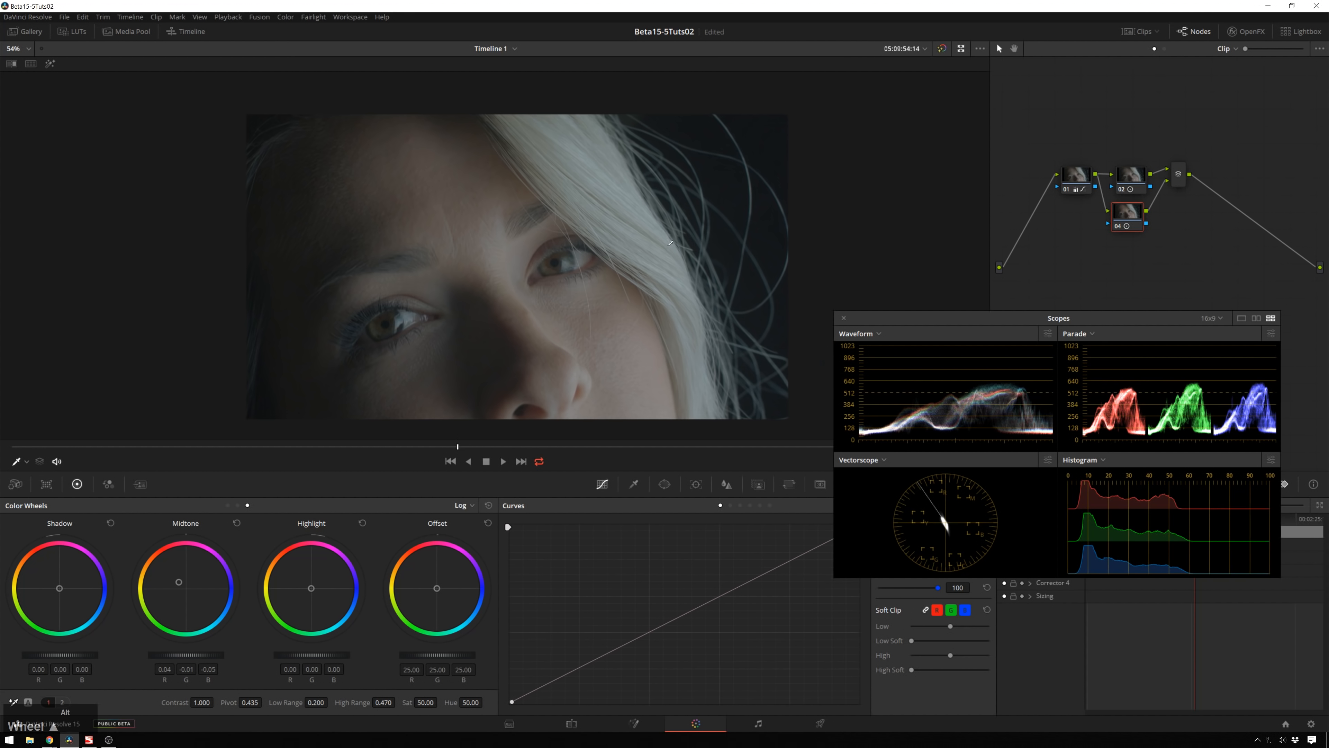
{"action": "scroll", "coordinate": [670, 243], "scroll_direction": "down", "scroll_amount": 2}
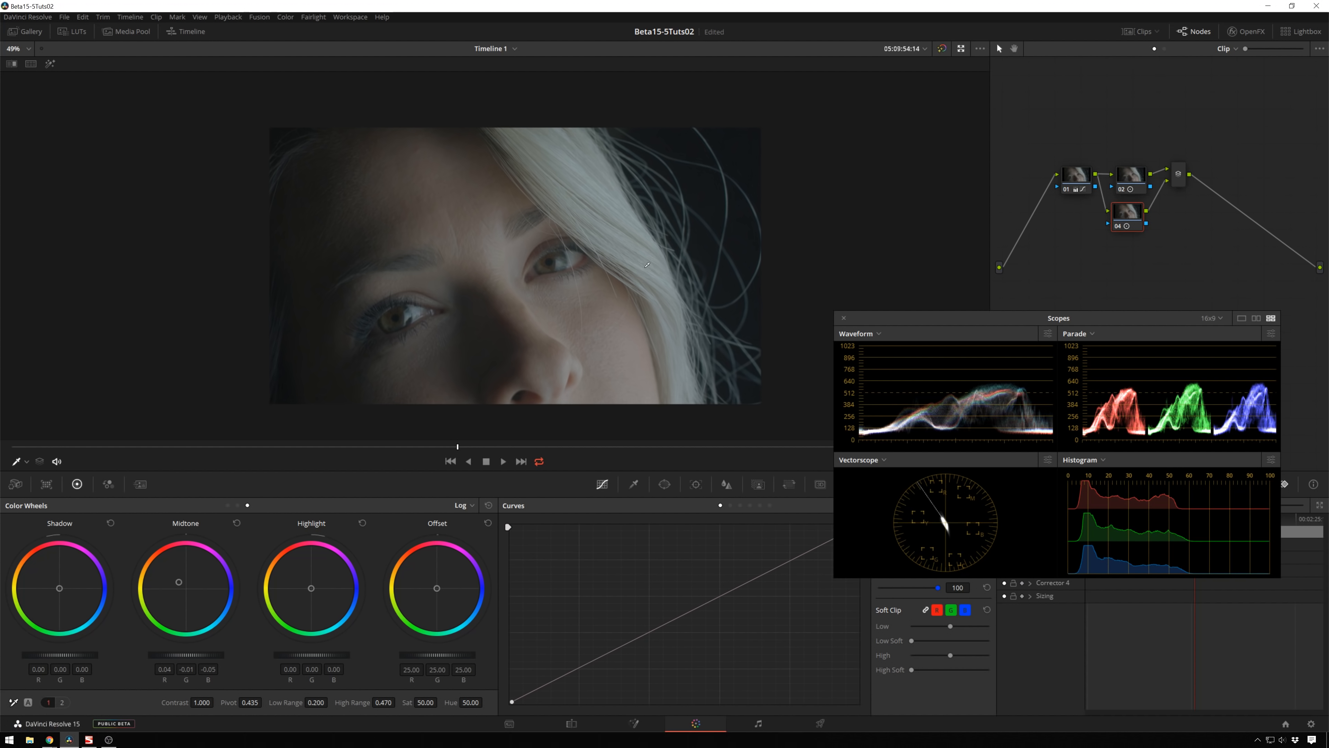
Step: View the graded clip full screen and play it back to review the result
{"action": "left_click", "coordinate": [860, 279]}
{"action": "key", "text": "ctrl+f"}
{"action": "key", "text": "space"}
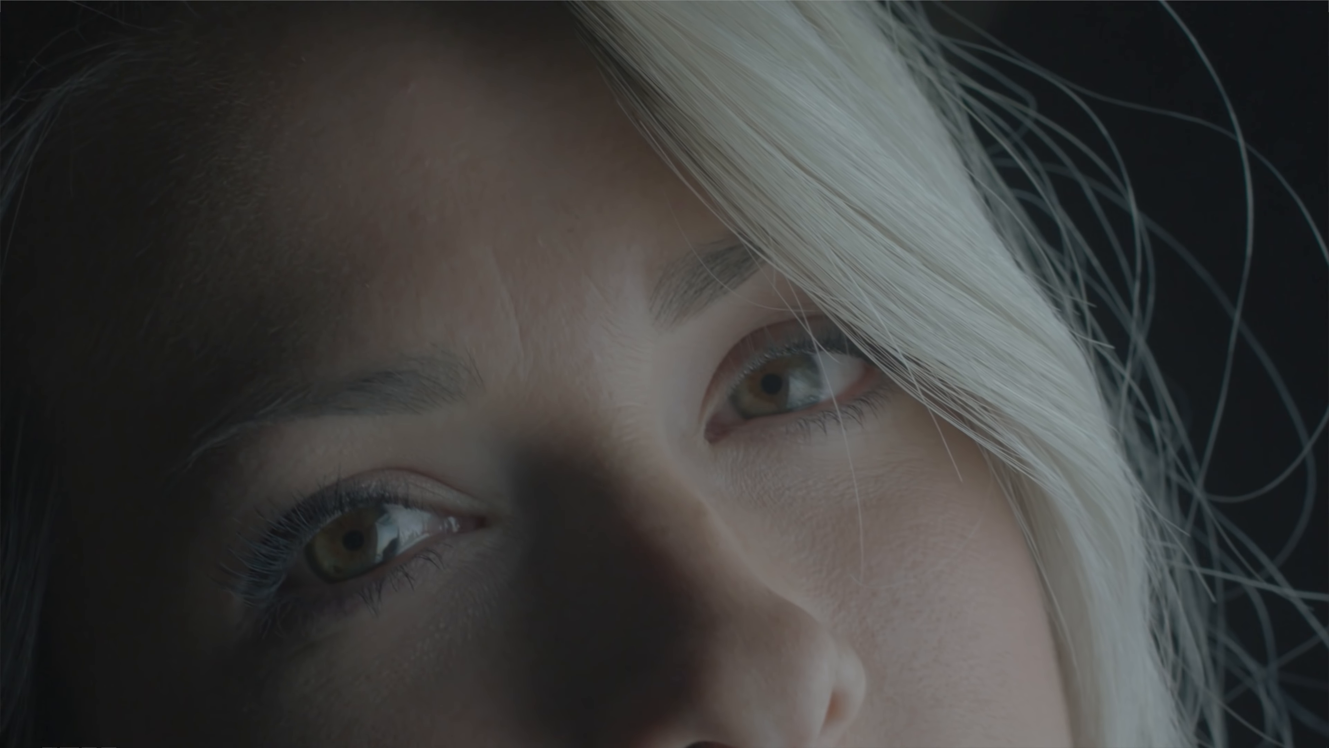
{"action": "key", "text": "ctrl+f"}
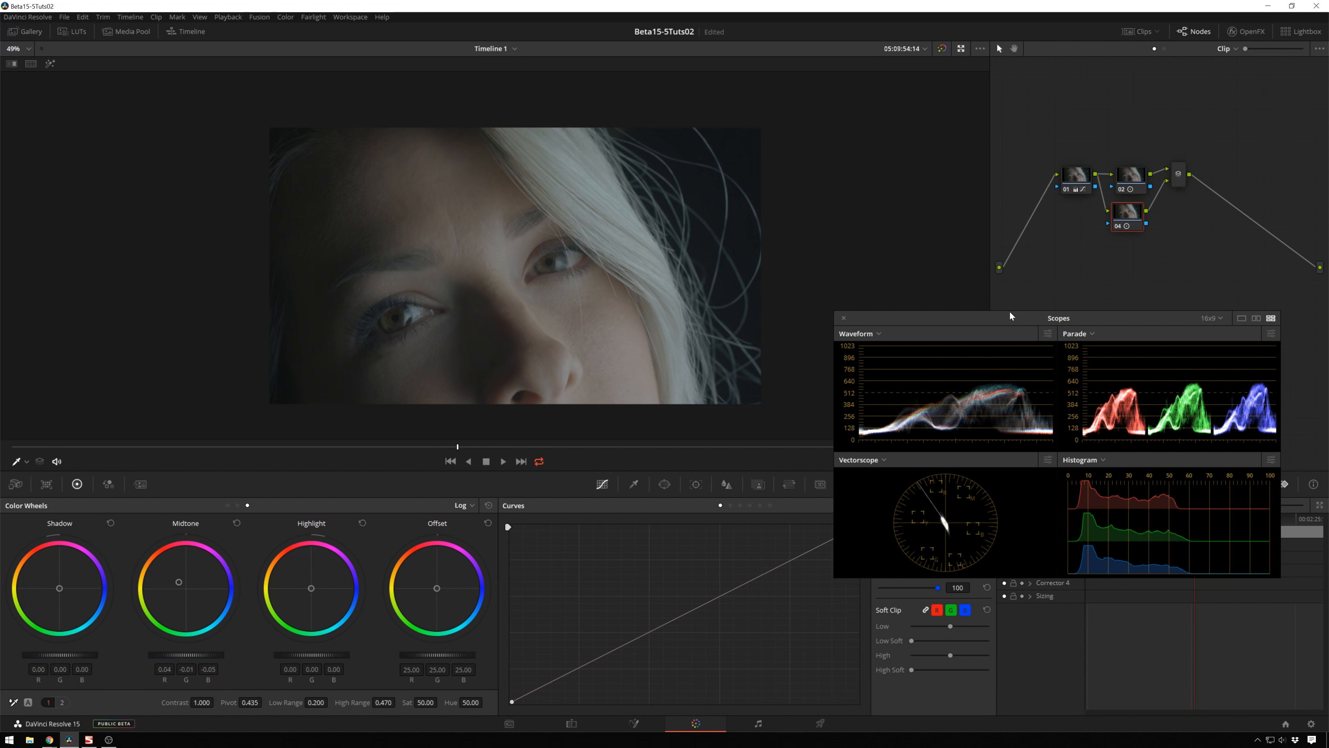
Step: Move the scopes window aside and tidy the node graph by repositioning the first node and the layer mixer
{"action": "left_click_drag", "start_coordinate": [1010, 312], "coordinate": [1025, 377]}
{"action": "left_click_drag", "start_coordinate": [1173, 285], "coordinate": [1081, 129]}
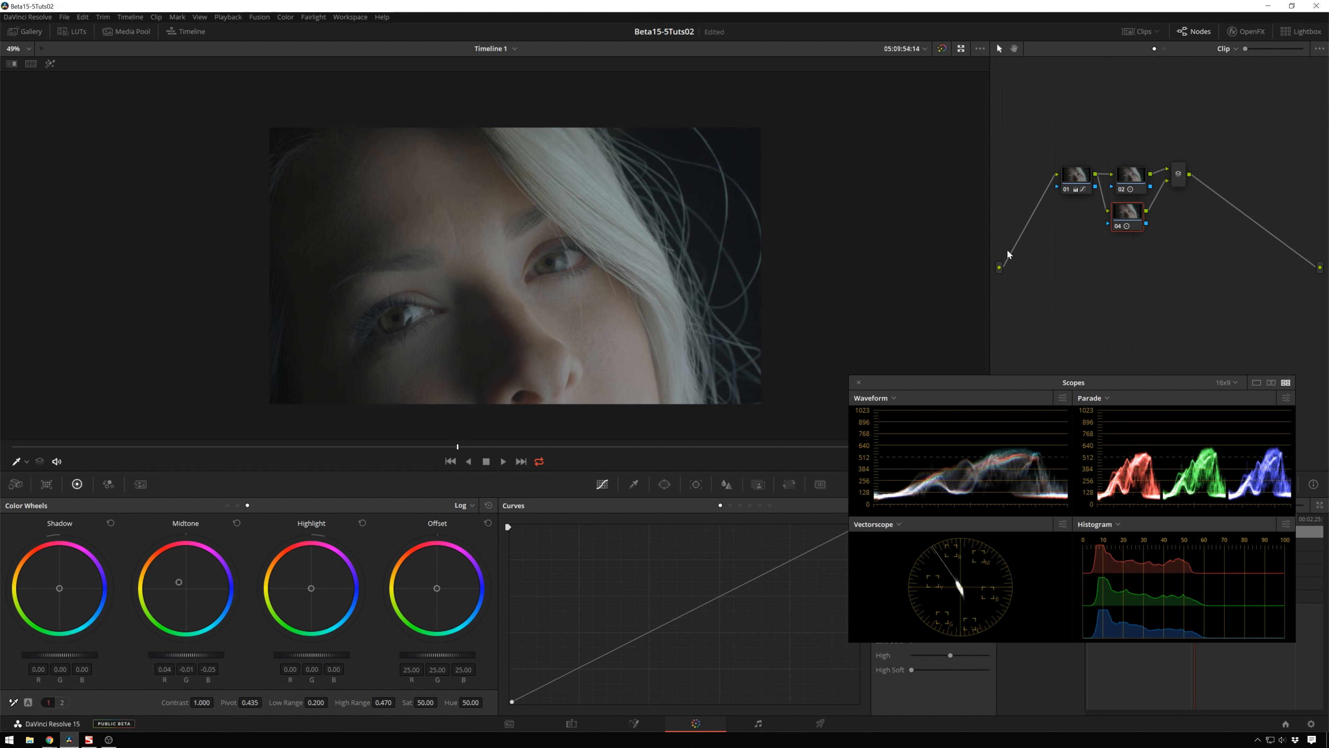
{"action": "left_click_drag", "start_coordinate": [1193, 272], "coordinate": [1062, 135]}
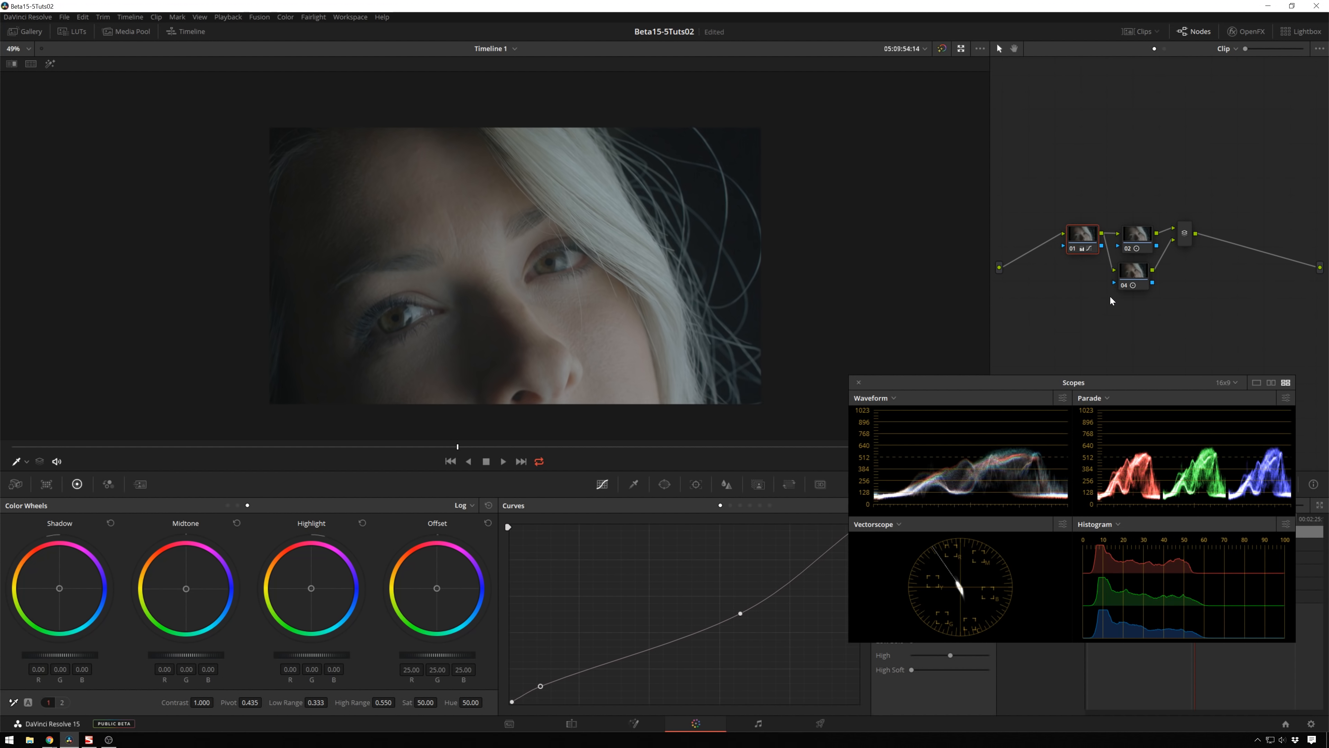
{"action": "left_click", "coordinate": [1161, 288]}
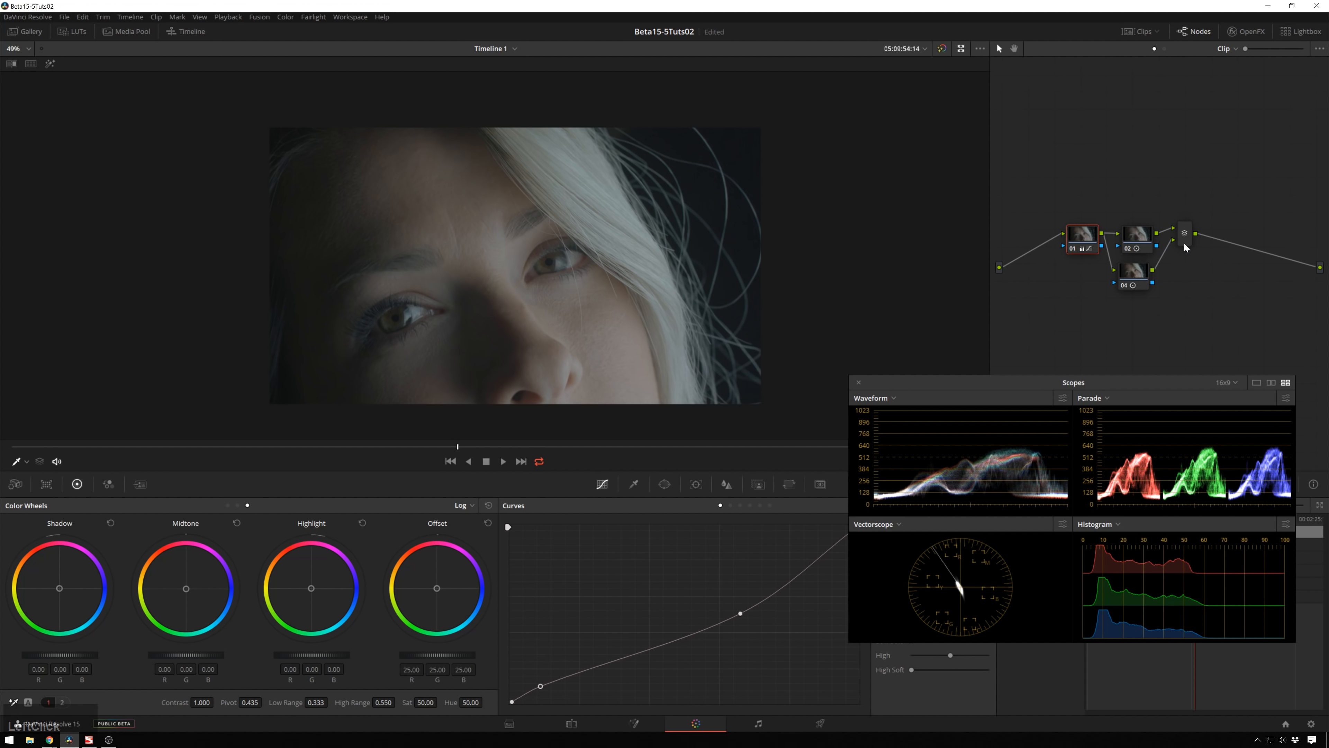
{"action": "left_click_drag", "start_coordinate": [1183, 242], "coordinate": [1149, 274]}
{"action": "left_click_drag", "start_coordinate": [1092, 239], "coordinate": [1077, 264]}
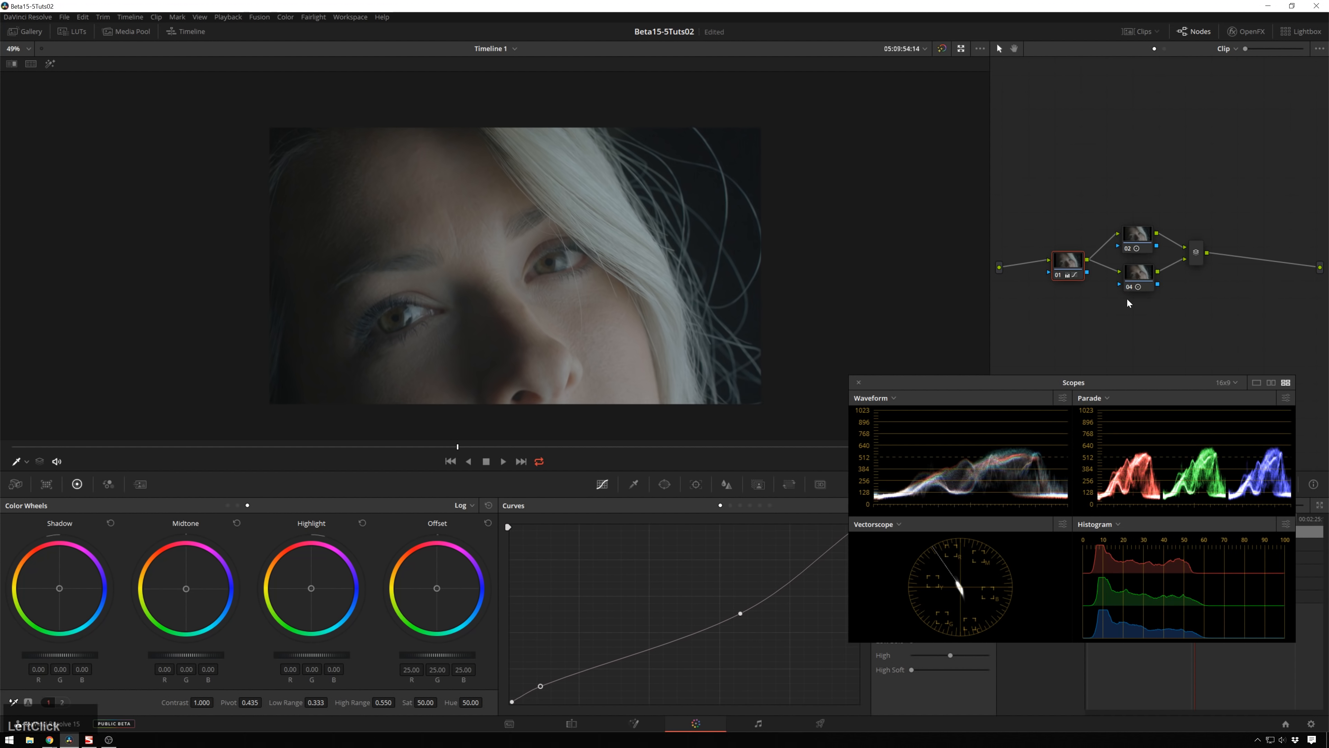
{"action": "left_click", "coordinate": [1190, 289]}
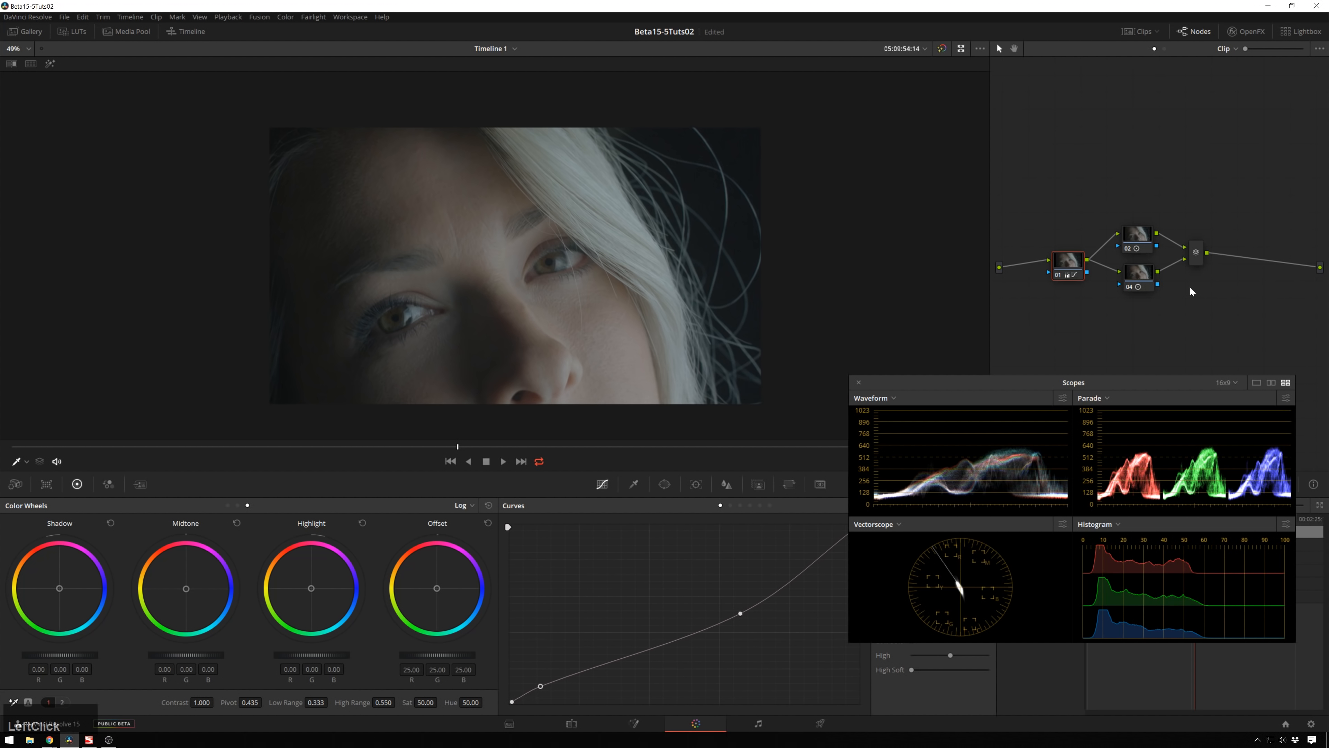